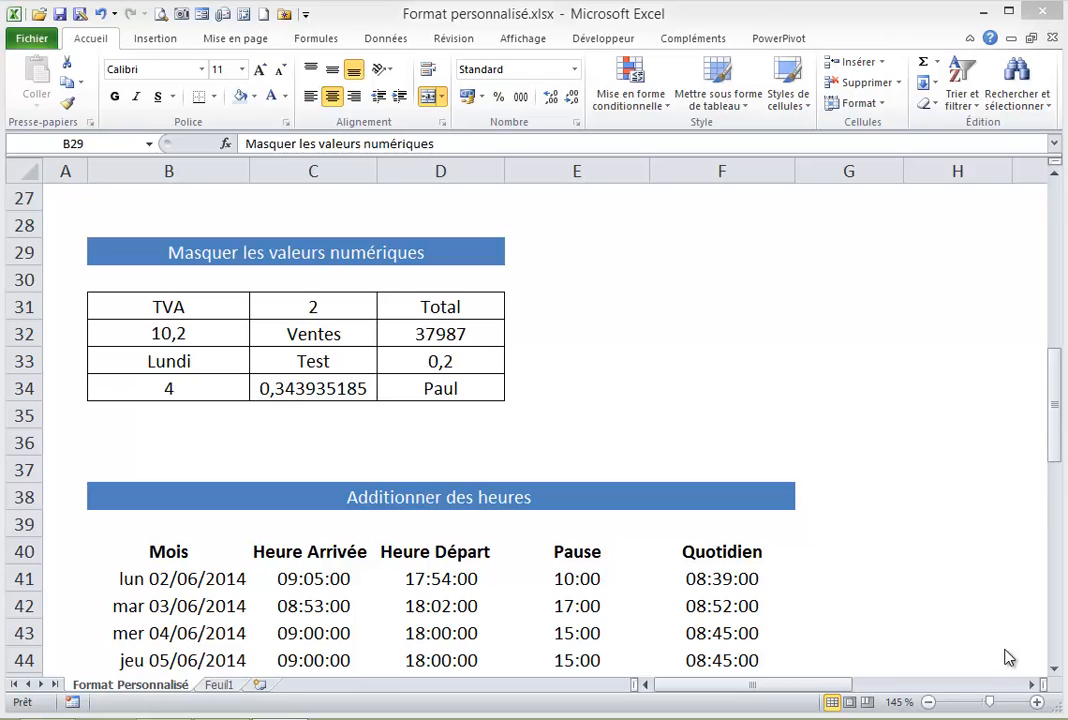
Examine the text and numeric entries in the table under "Masquer les valeurs numériques".
click(291, 254)
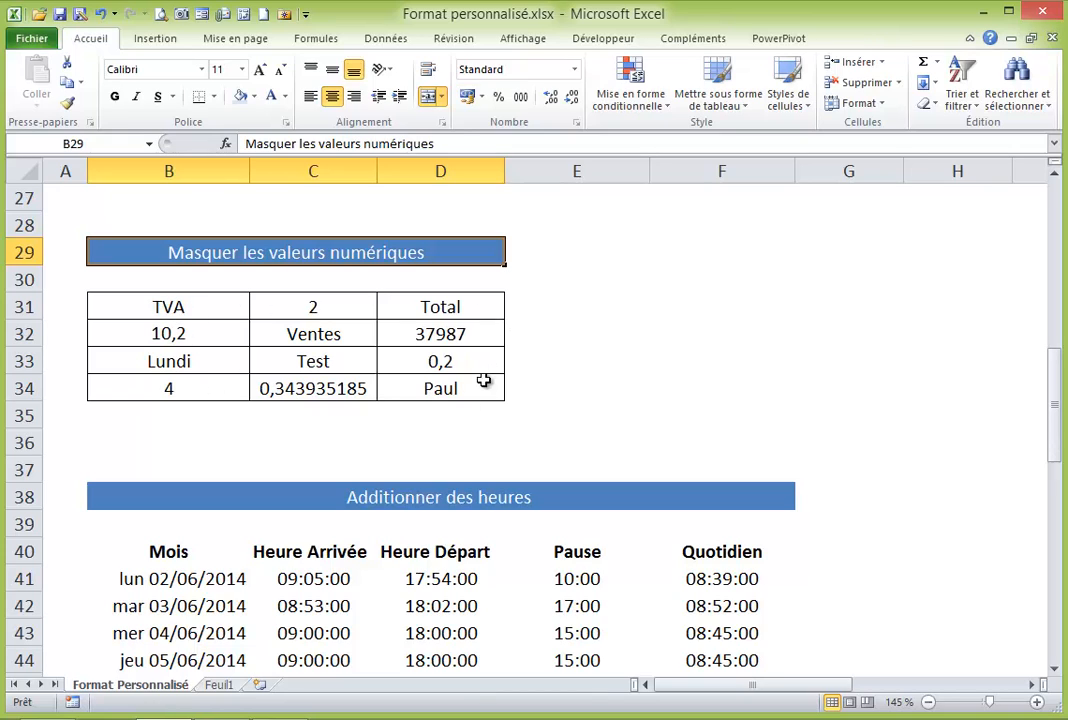
click(173, 308)
click(180, 362)
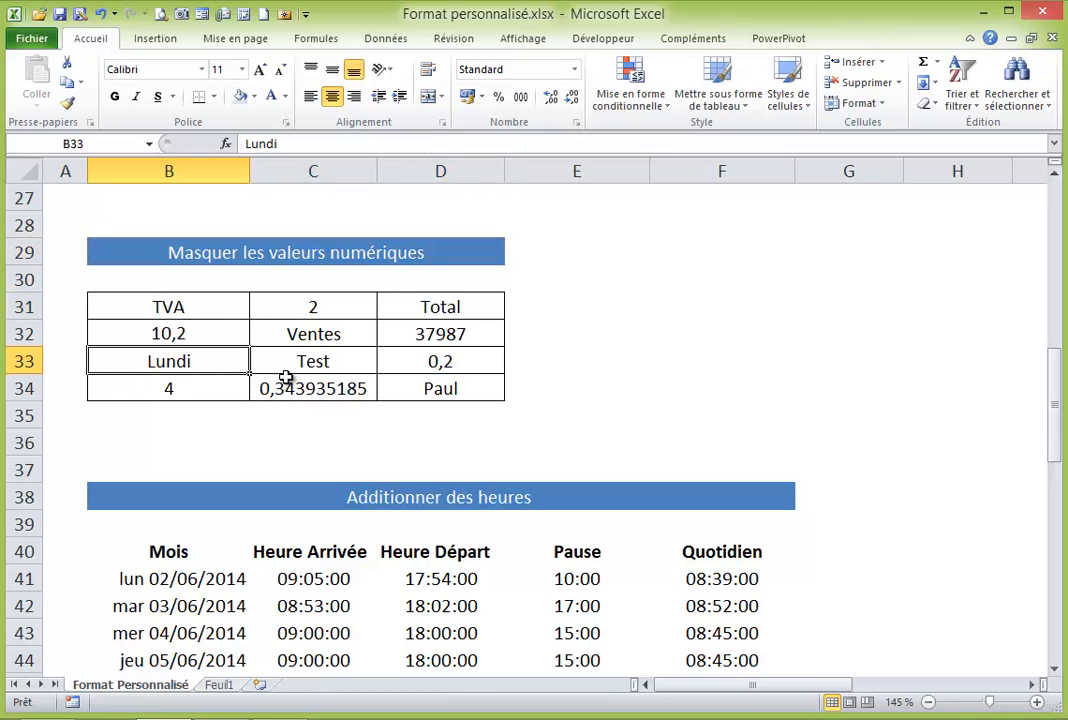
click(331, 310)
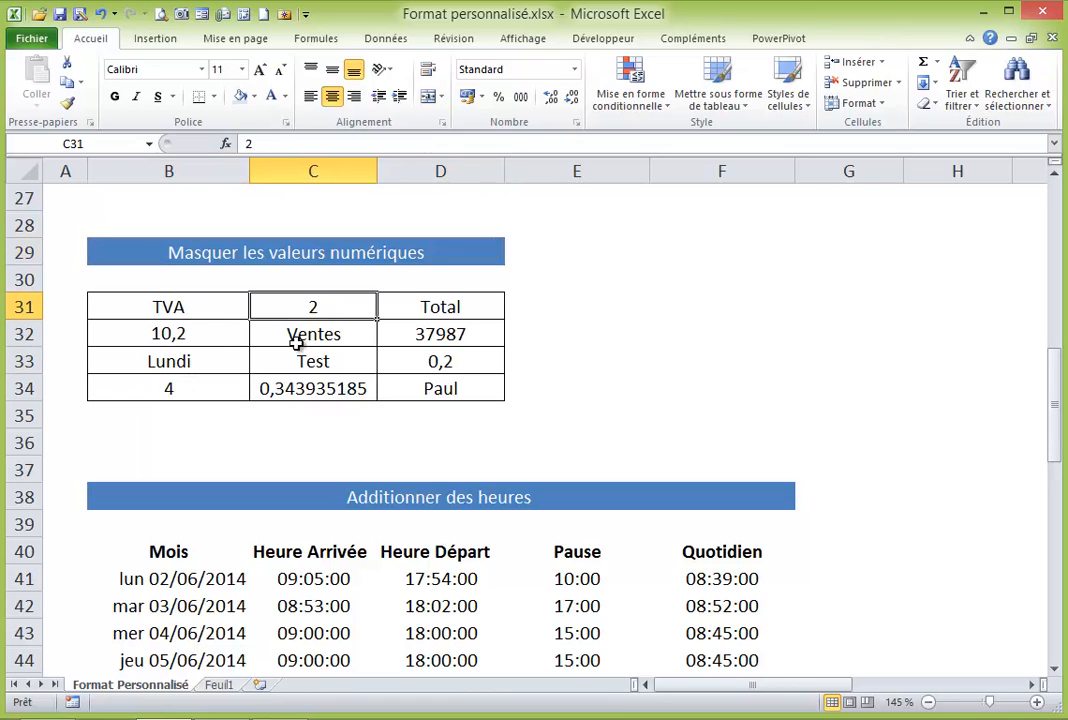
click(296, 344)
click(133, 308)
click(148, 360)
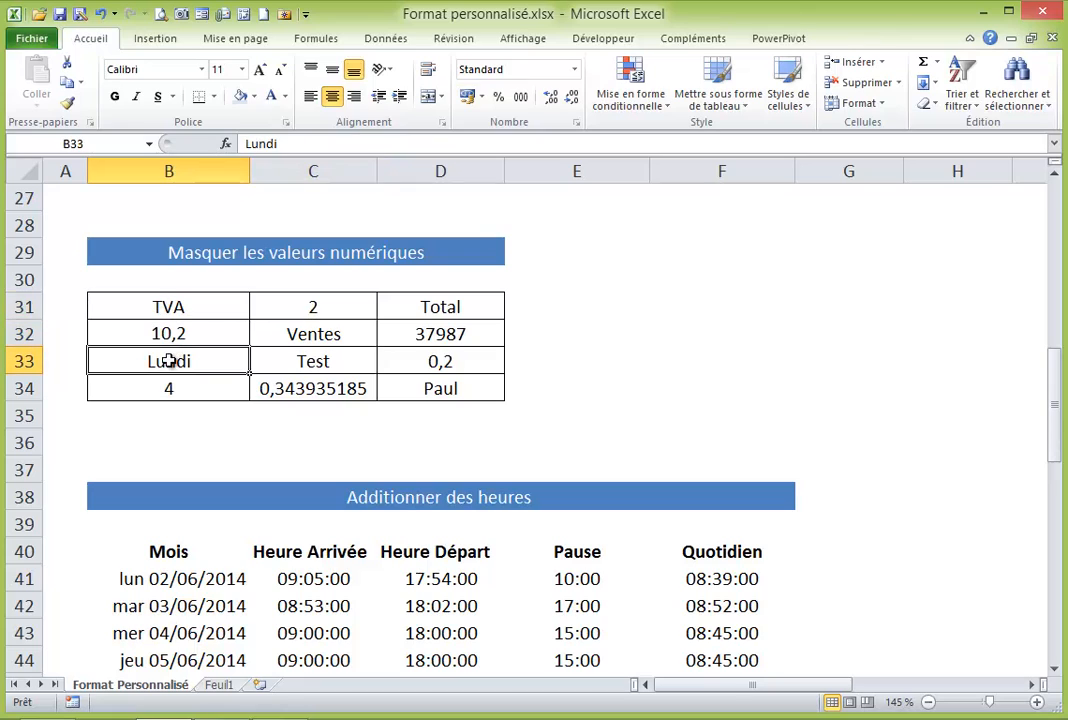
click(296, 364)
click(437, 382)
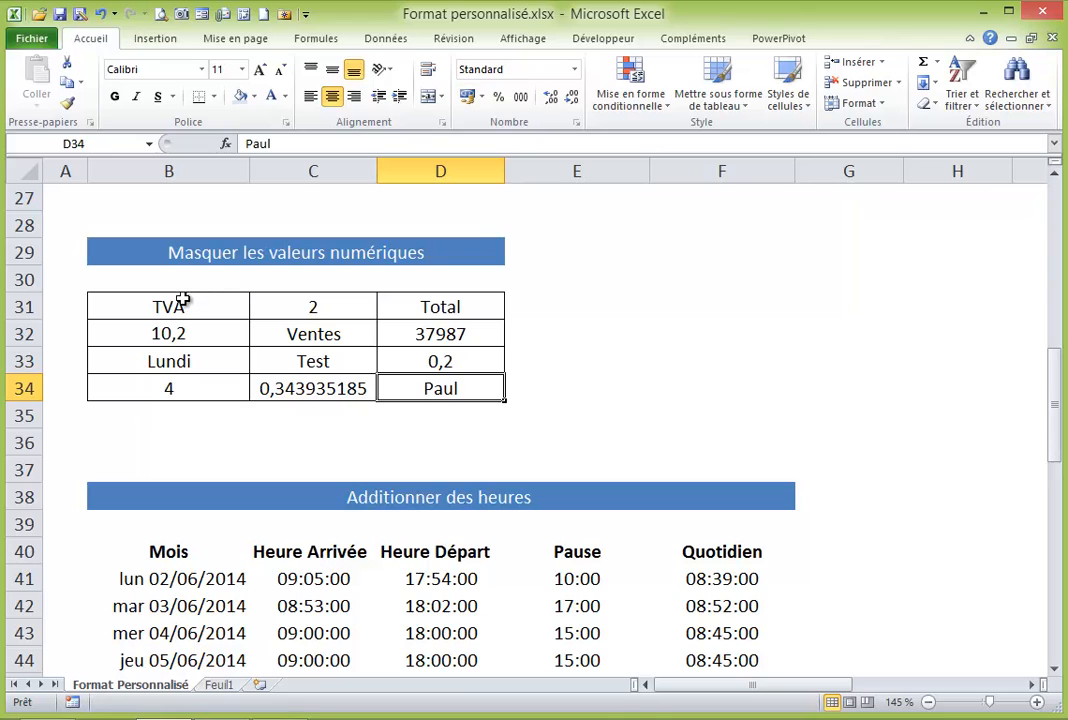
Apply the custom number format ;; to the table cells B31:D34 to hide their numeric values.
drag(158, 307, 441, 386)
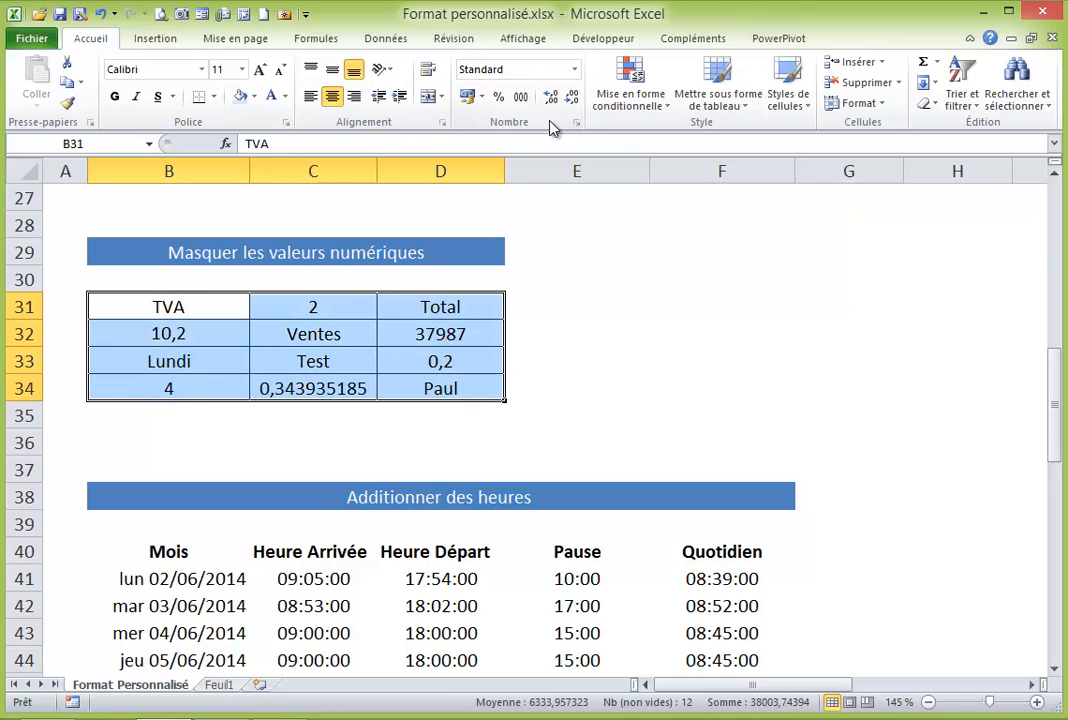
right_click(310, 341)
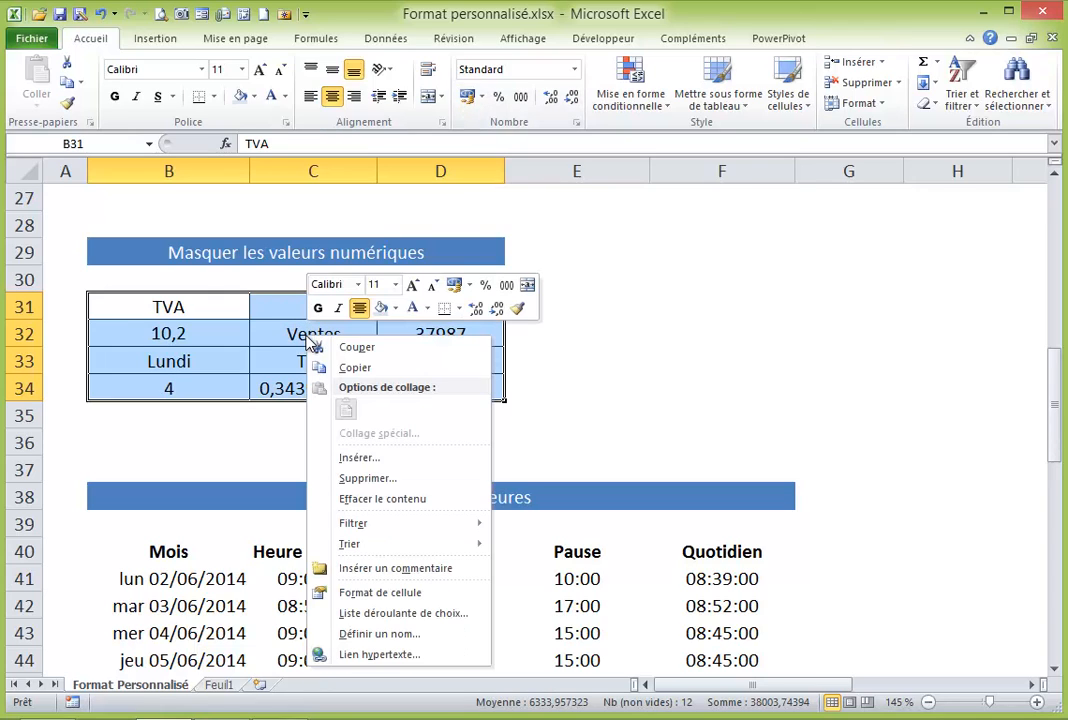
click(380, 594)
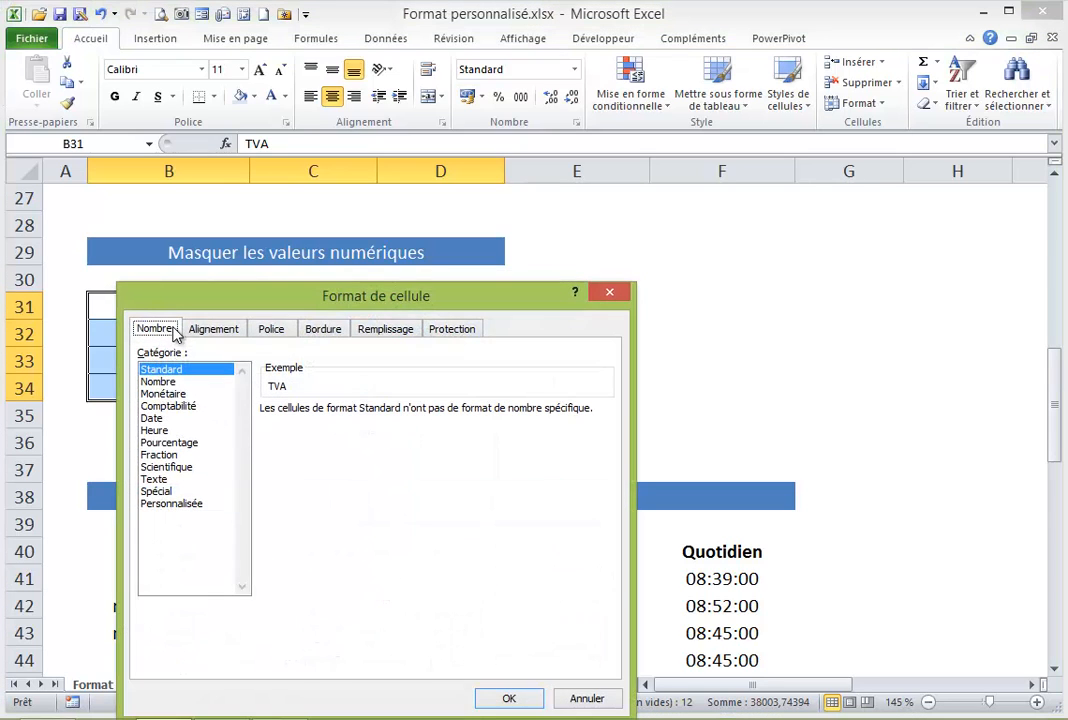
click(176, 506)
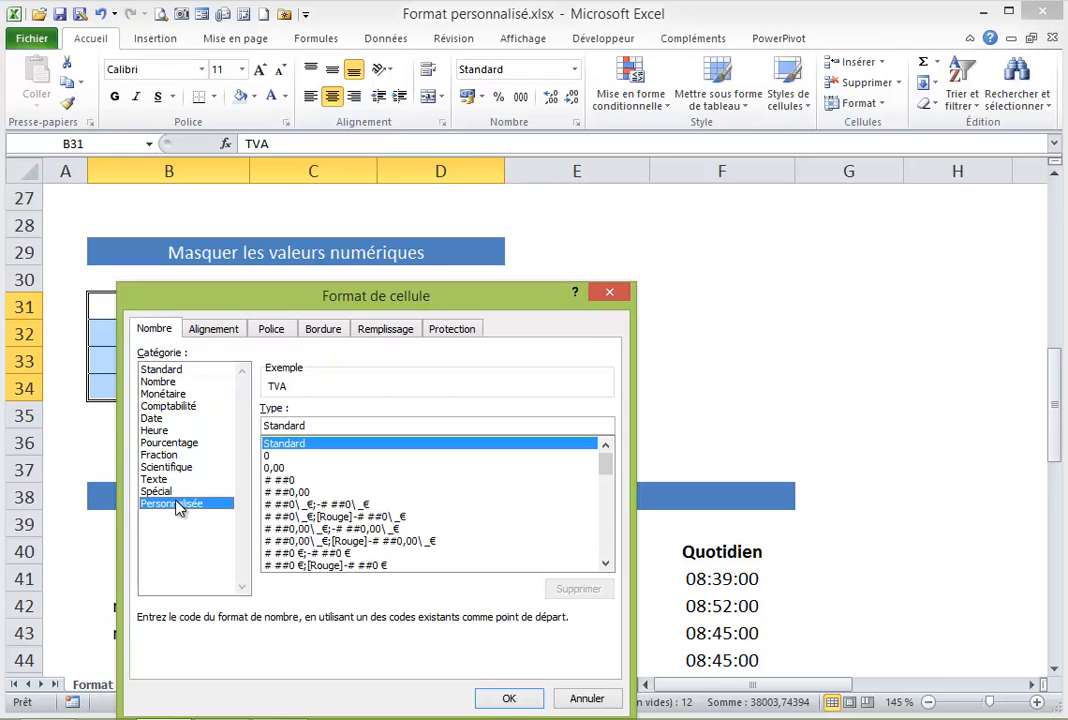
drag(321, 424, 253, 432)
text(;;;)
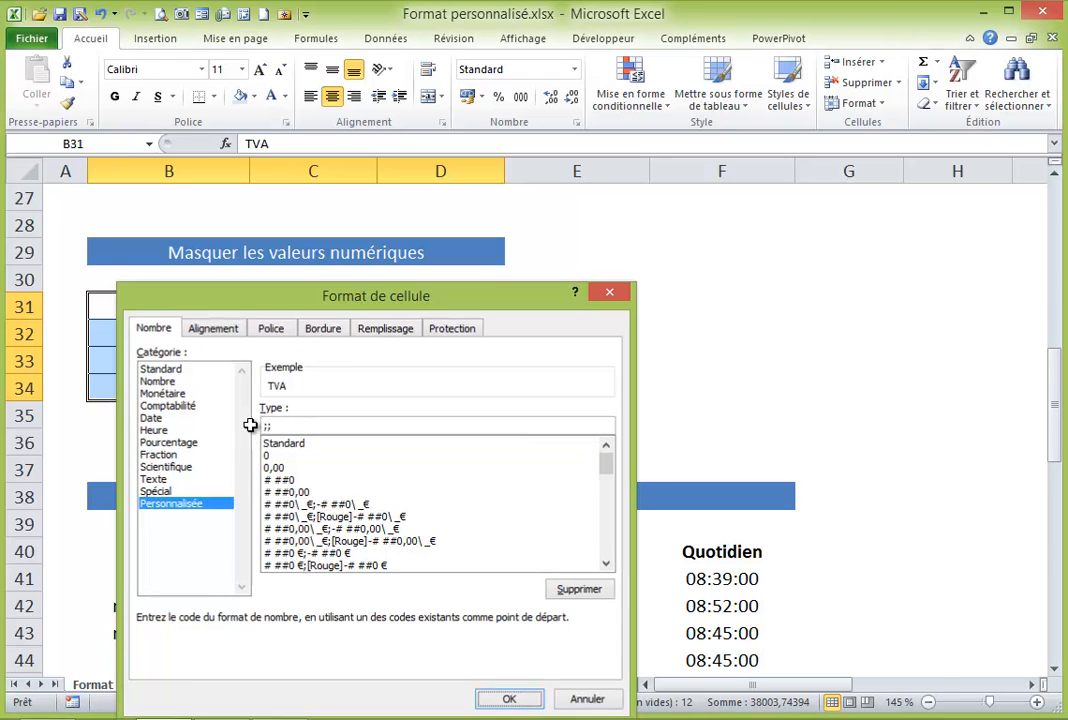
key(Return)
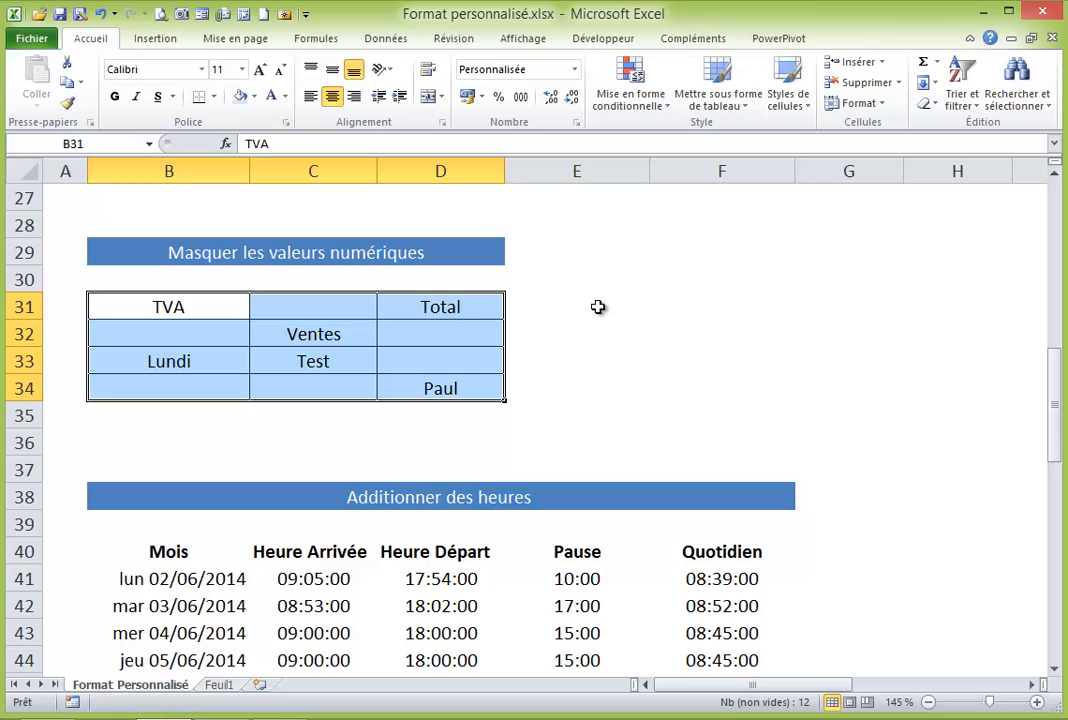
Check the text cells of table B31:D34 with the custom format applied.
click(175, 305)
click(456, 310)
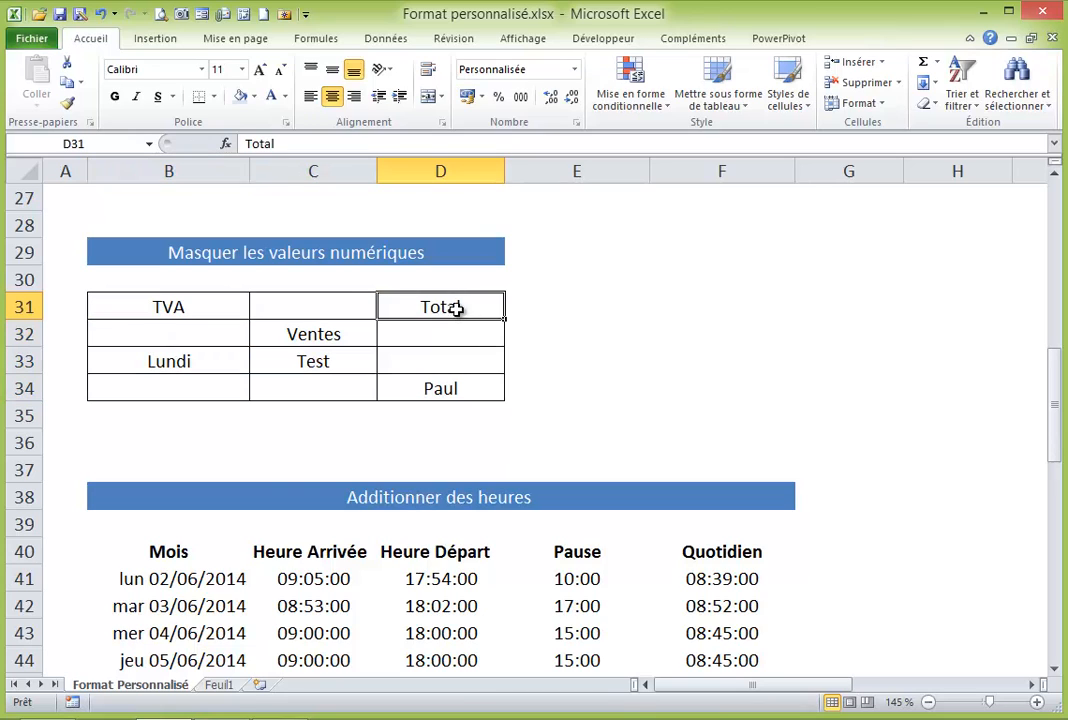
click(312, 336)
click(316, 364)
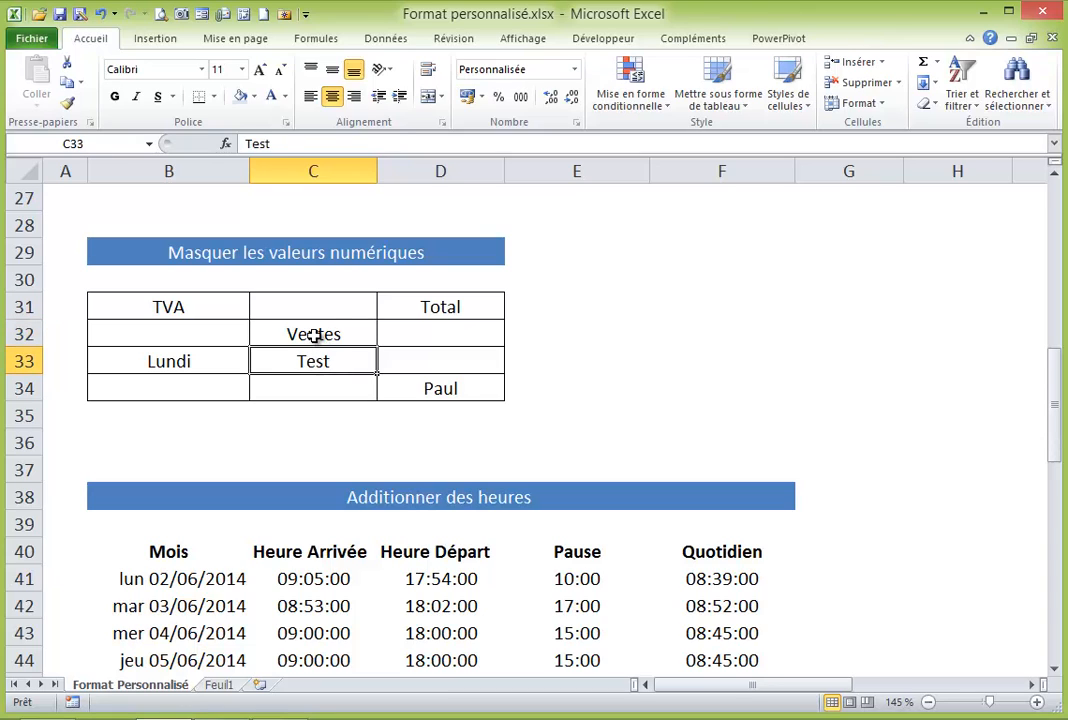
click(317, 334)
click(436, 389)
click(428, 306)
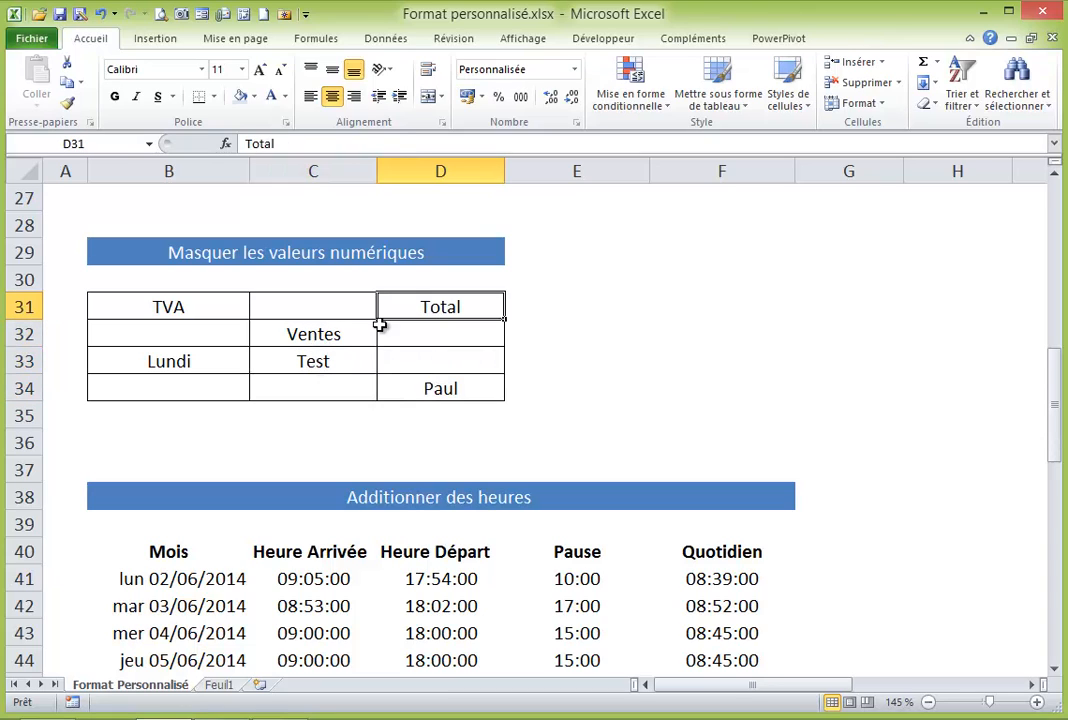
click(331, 360)
click(192, 357)
click(174, 305)
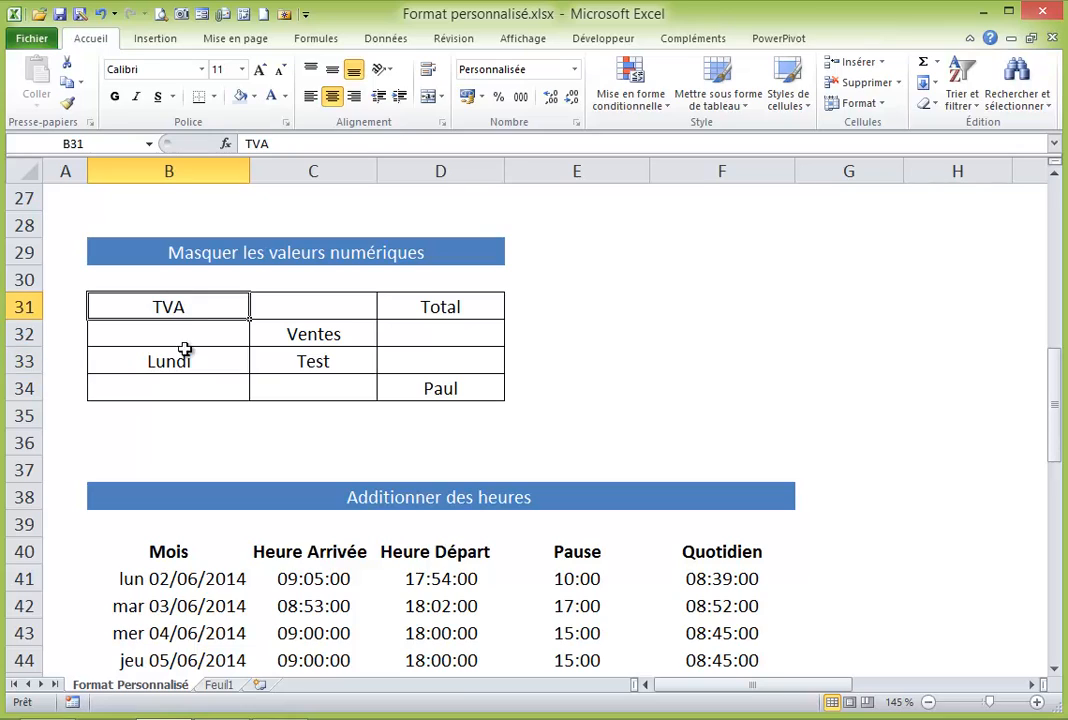
Inspect the underlying contents of the blank-looking cells B34, C34, C31, D32 and B32.
click(201, 388)
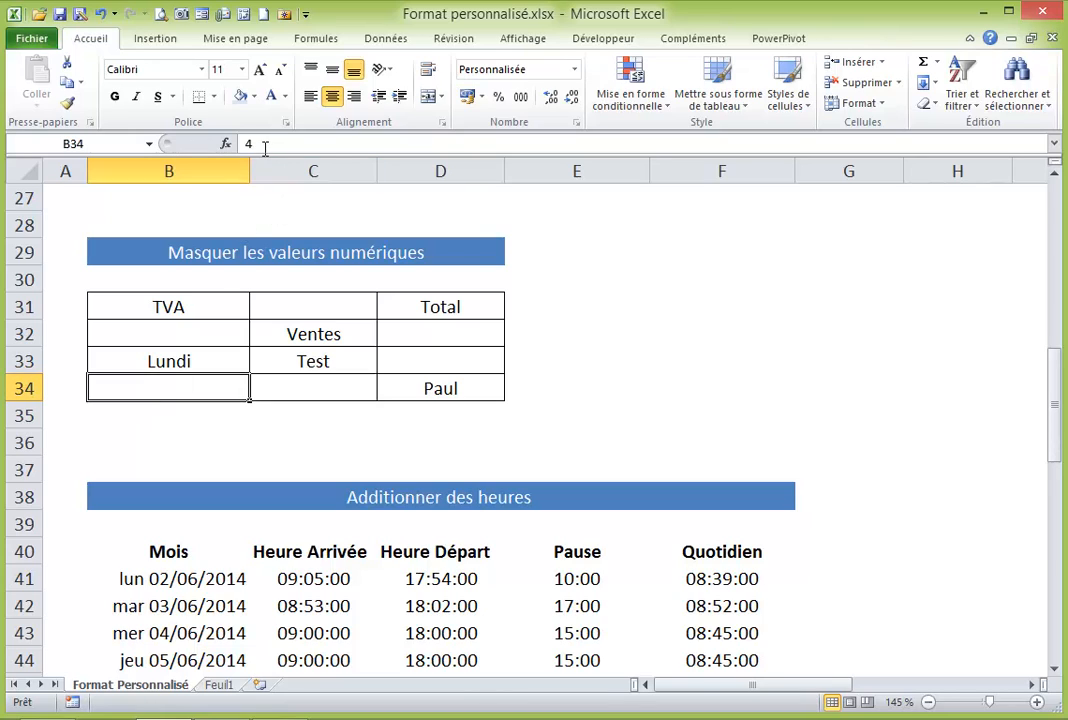
click(303, 387)
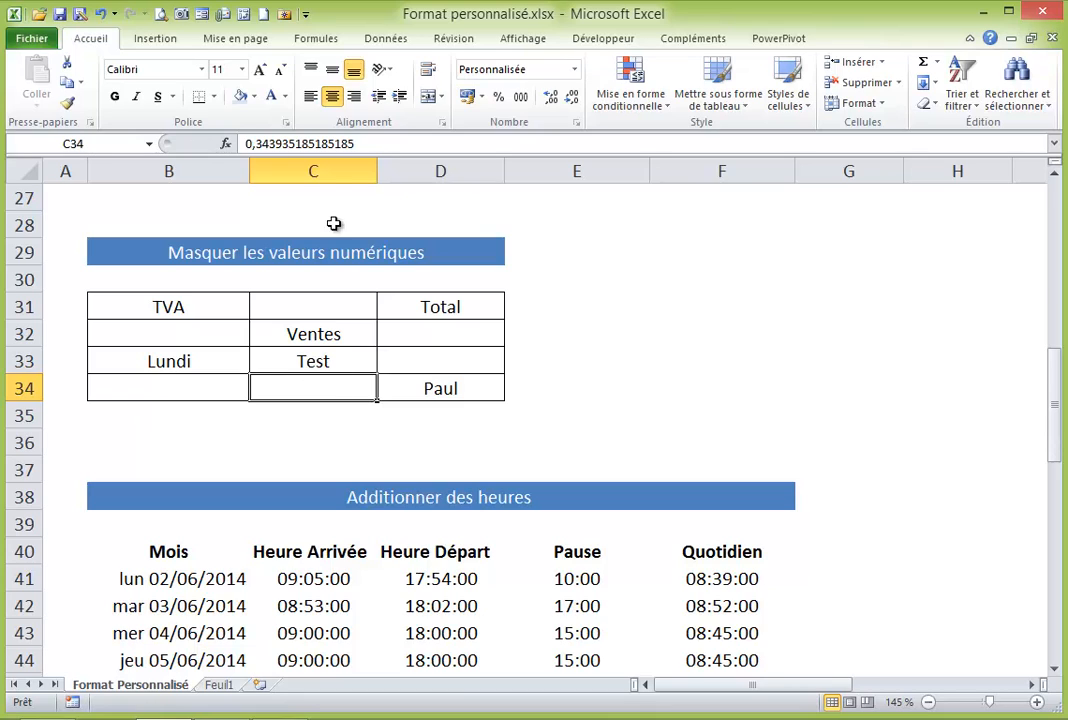
click(310, 307)
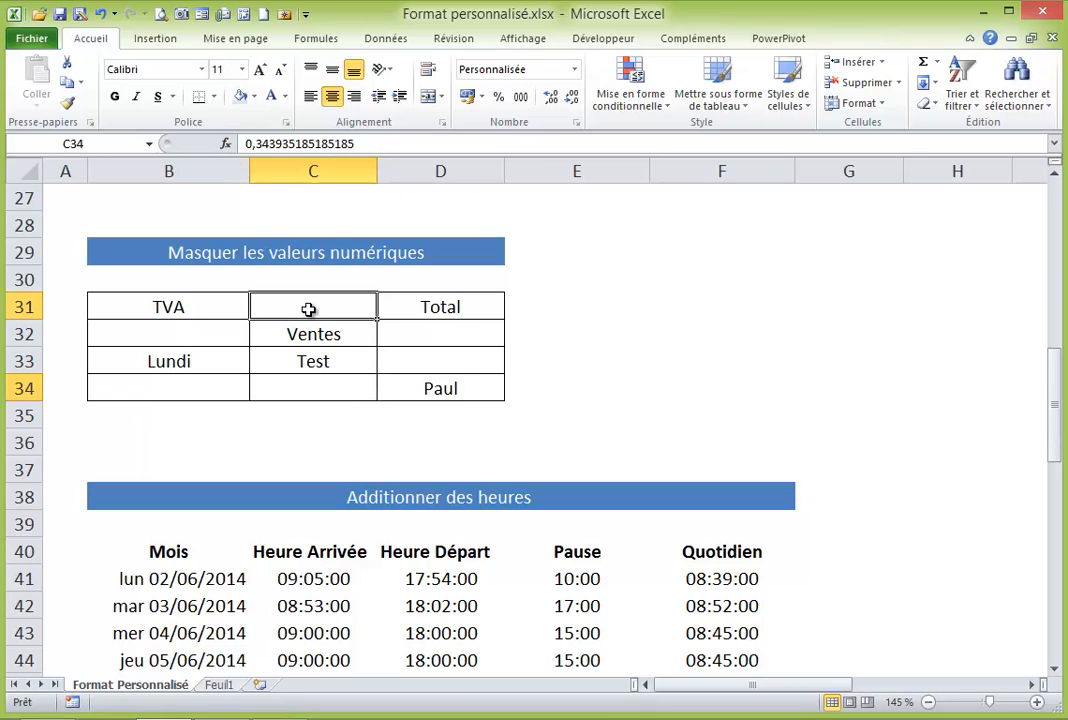
click(306, 396)
click(312, 305)
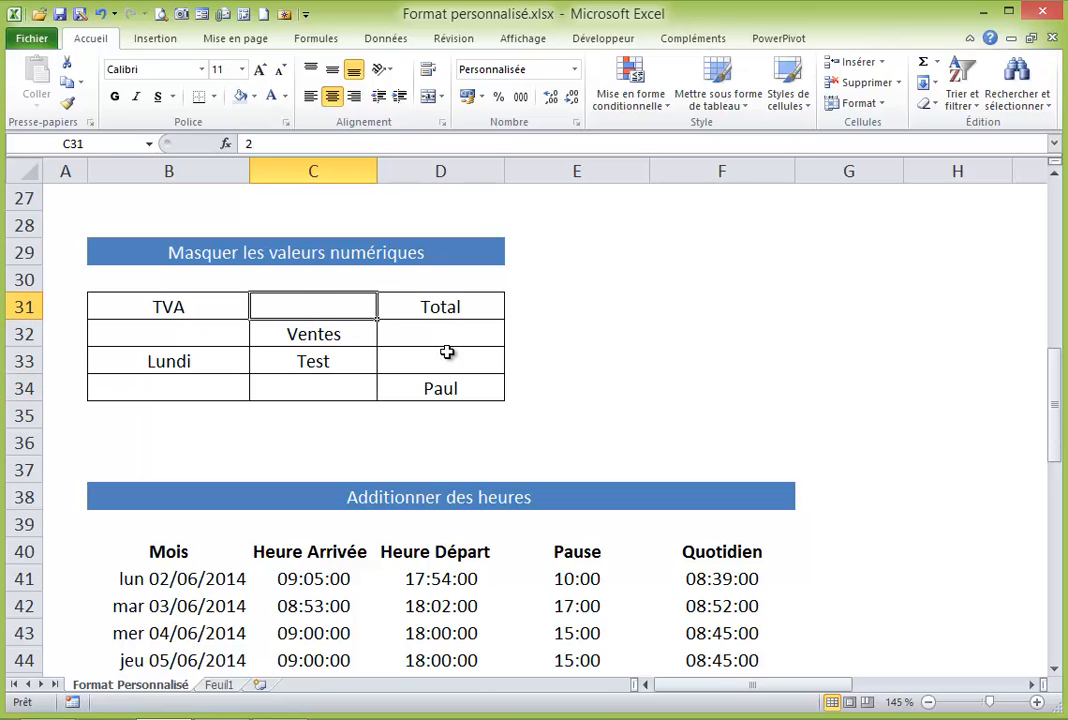
click(430, 340)
click(186, 336)
click(202, 388)
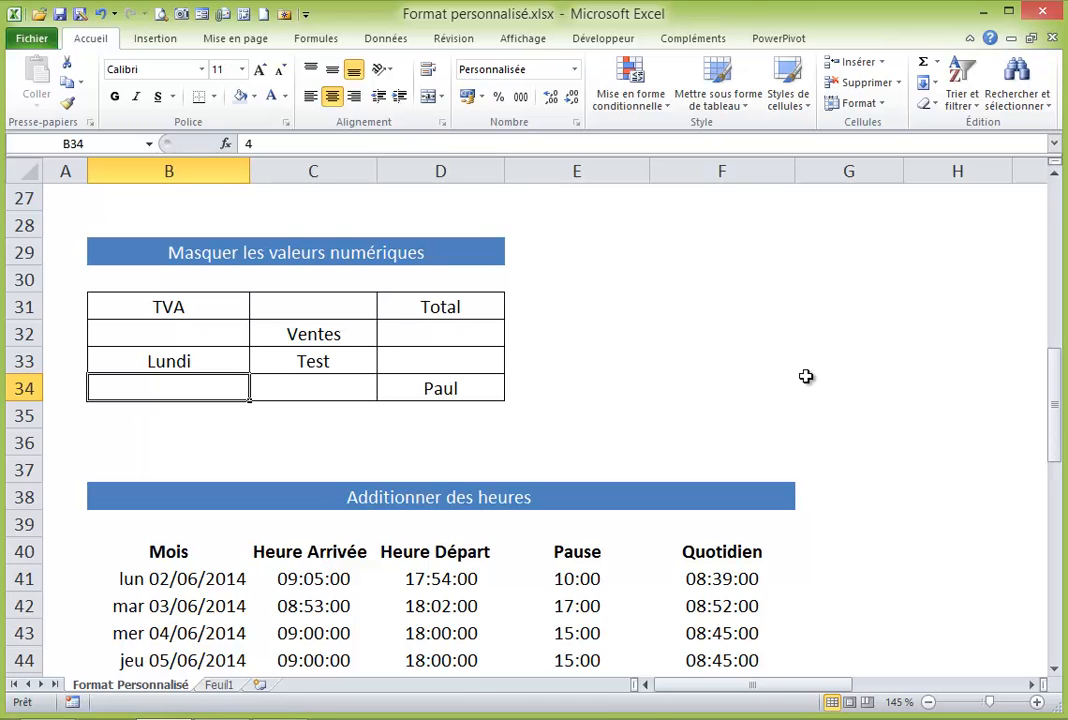
Enter the formula =SOMME(F41:F45) in the weekly total cell F46 under "Additionner des heures".
scroll(806, 374, down, 2)
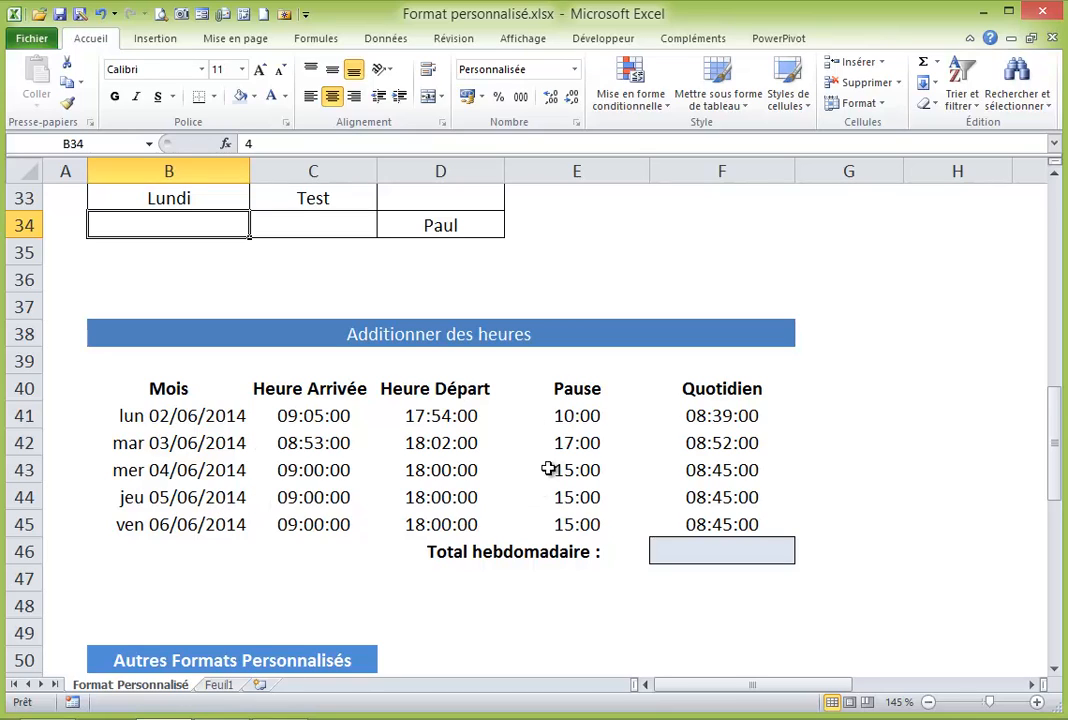
click(713, 552)
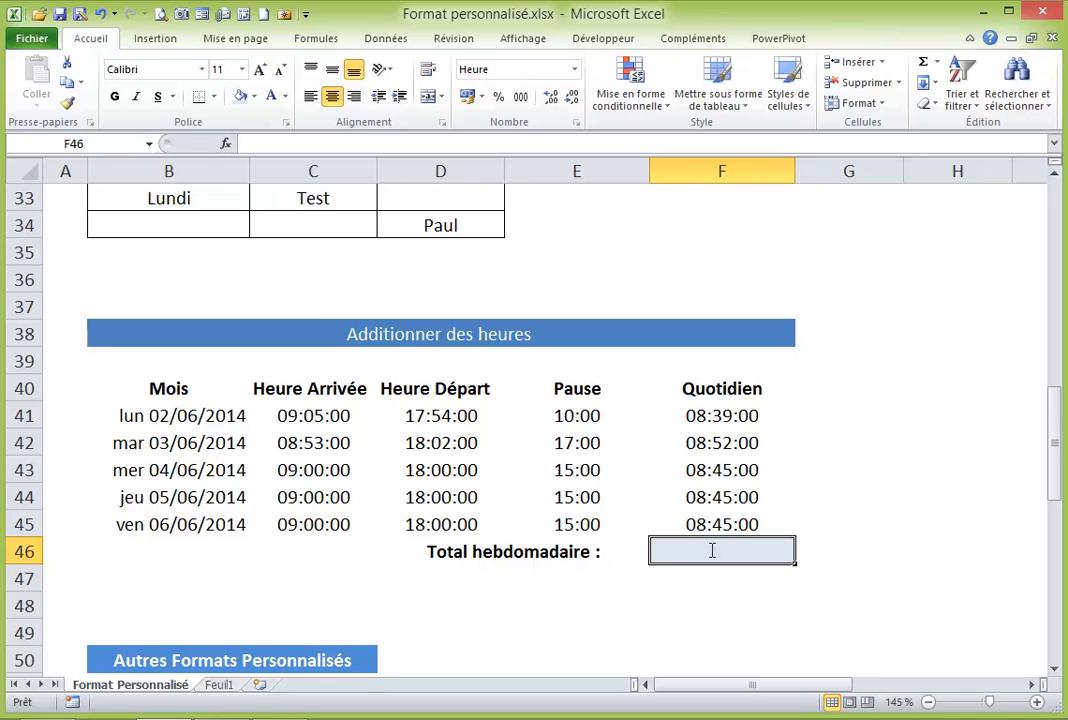
text(=)
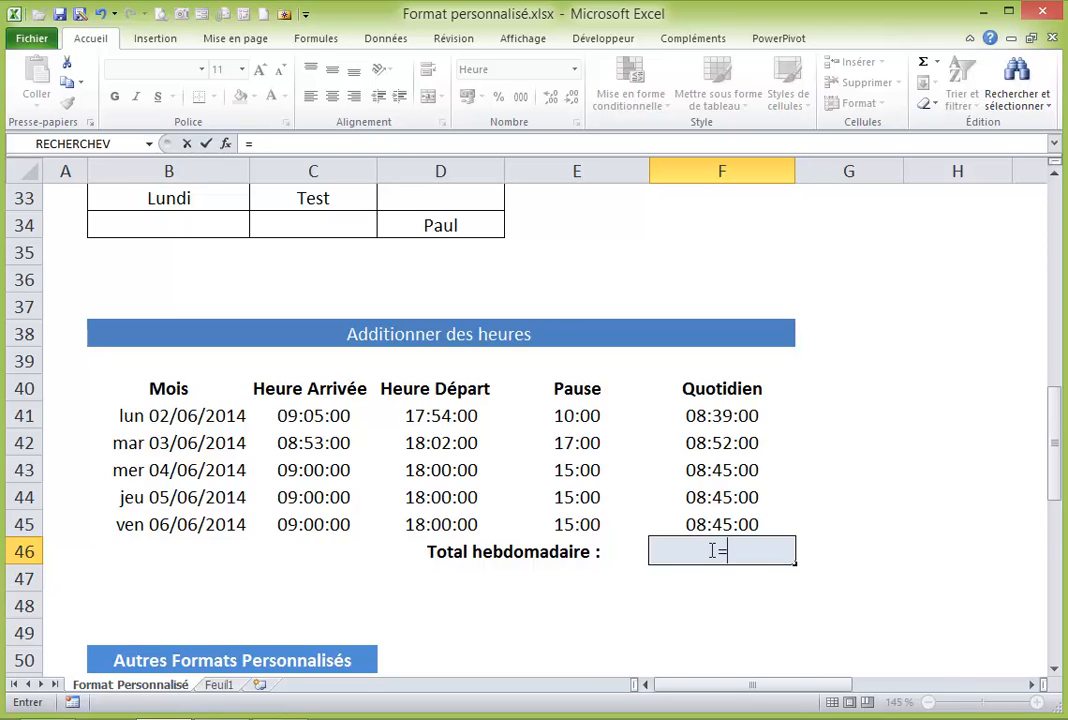
text(somme()
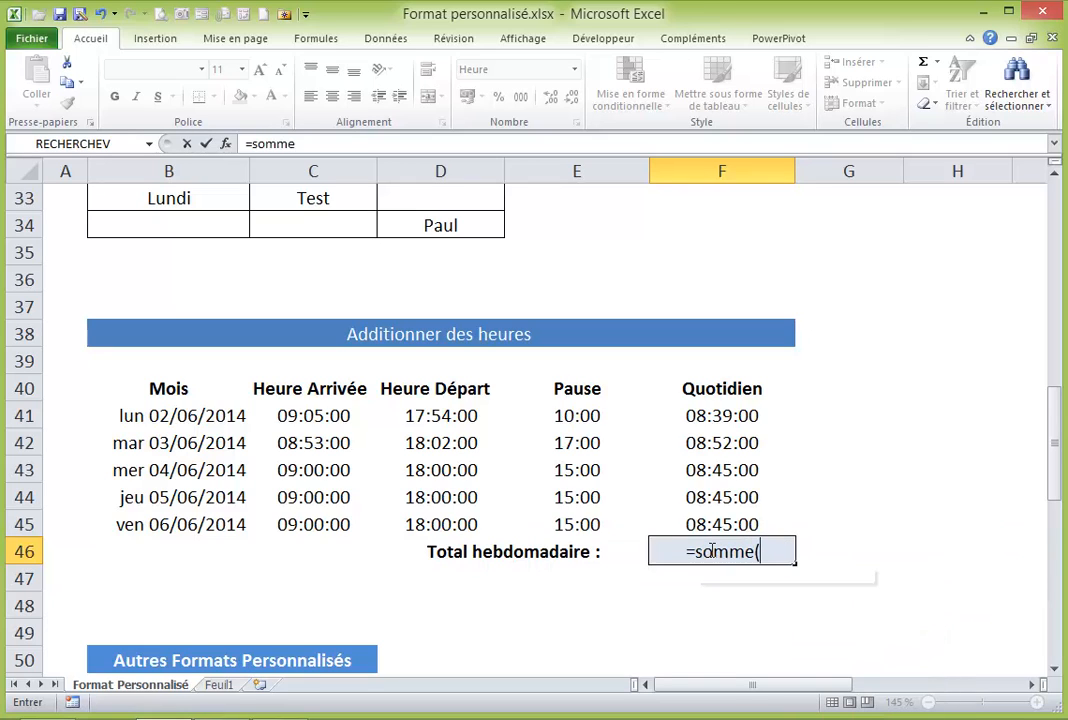
drag(722, 415, 731, 527)
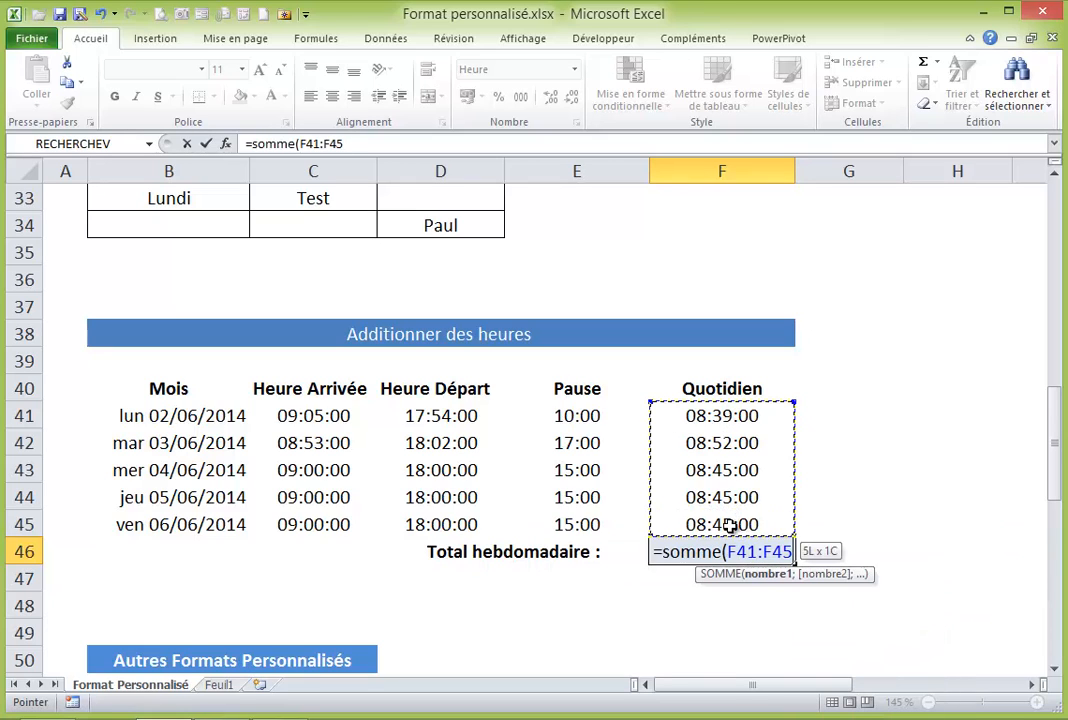
text())
key(Return)
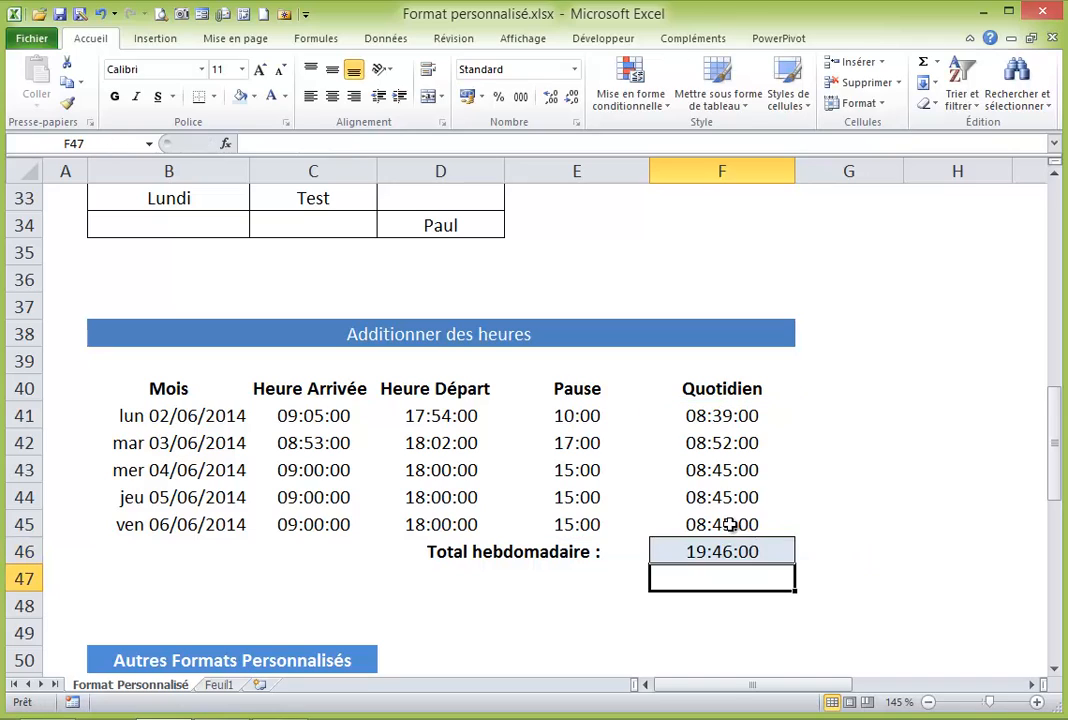
Set the weekly total cell F46 to the Heure format 37:30:55 so that hours beyond 24 are shown.
click(746, 551)
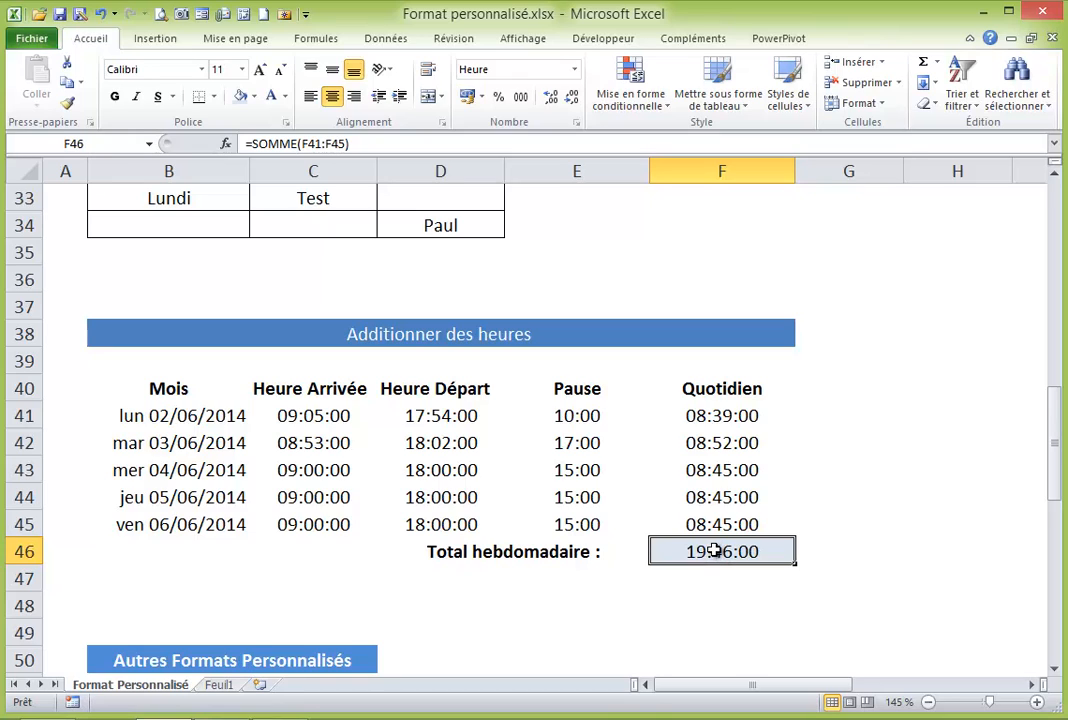
right_click(715, 551)
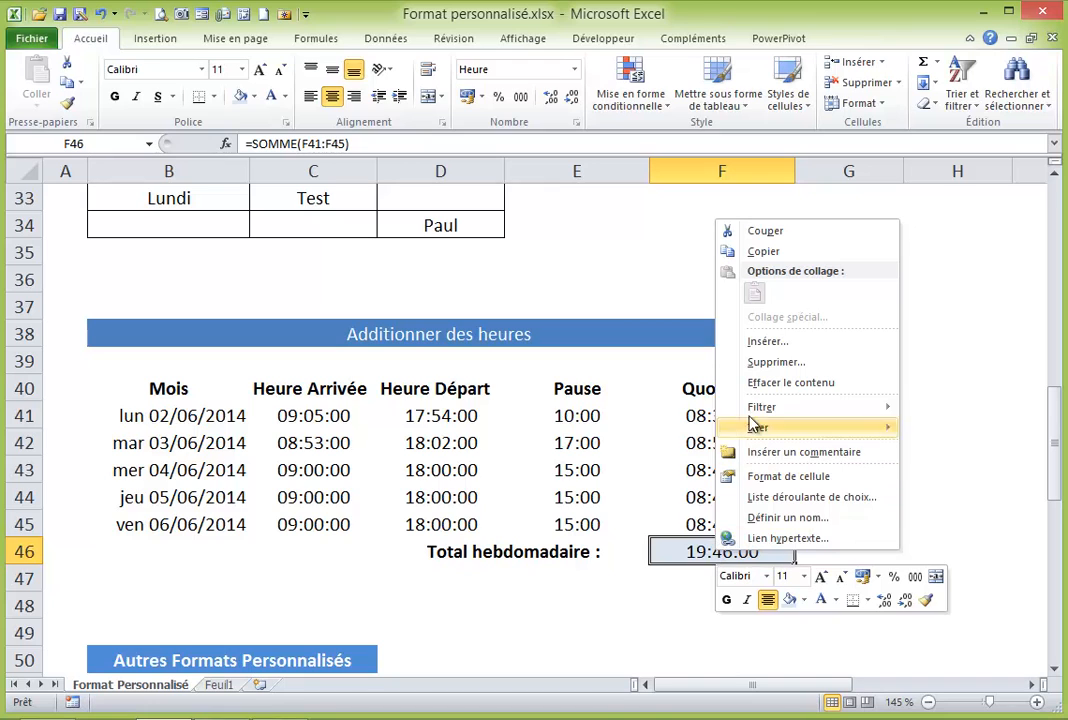
click(790, 477)
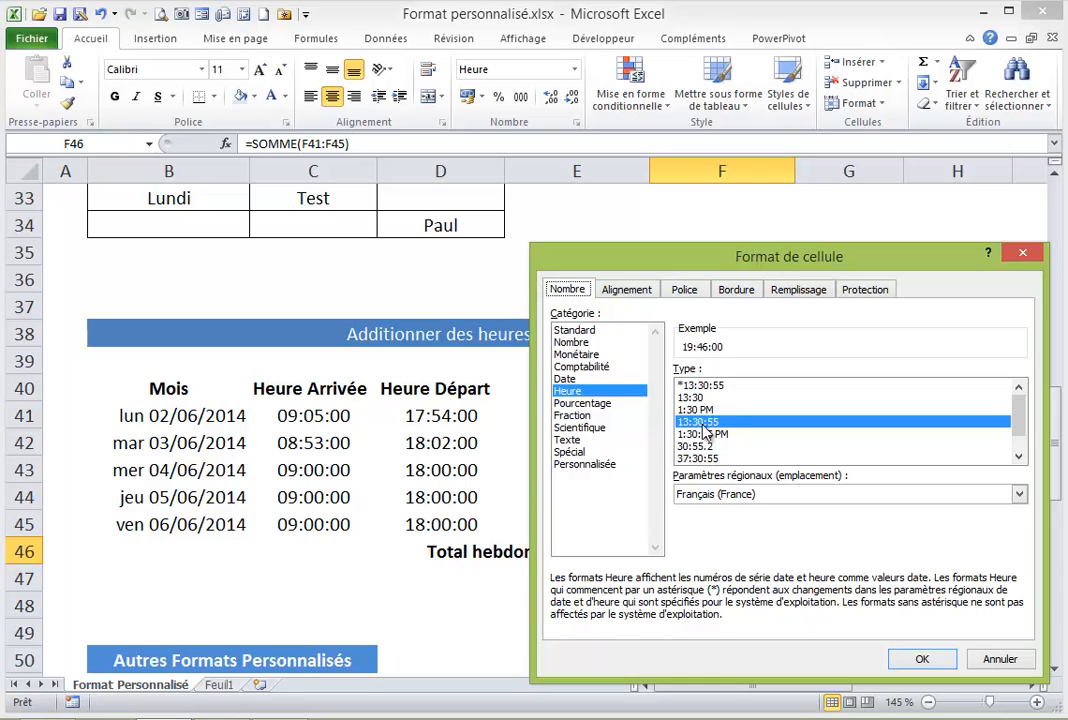
click(700, 459)
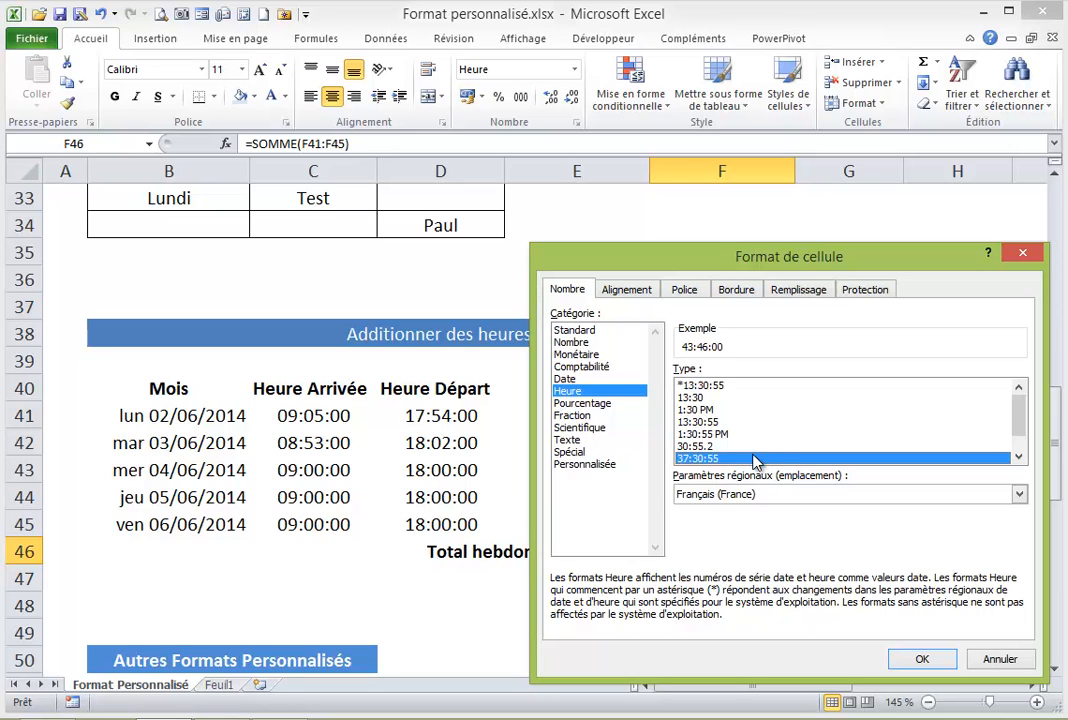
click(923, 659)
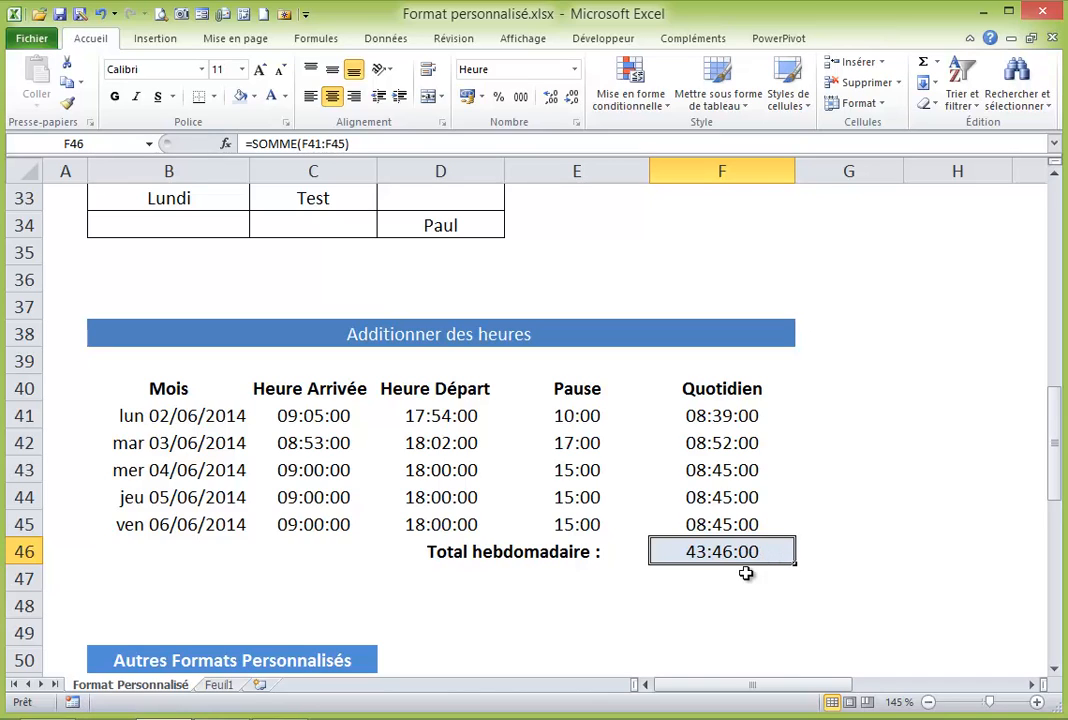
Inspect the custom number format code of the "nb km" cell B53 under "Autres Formats Personnalisés".
scroll(746, 573, down, 5)
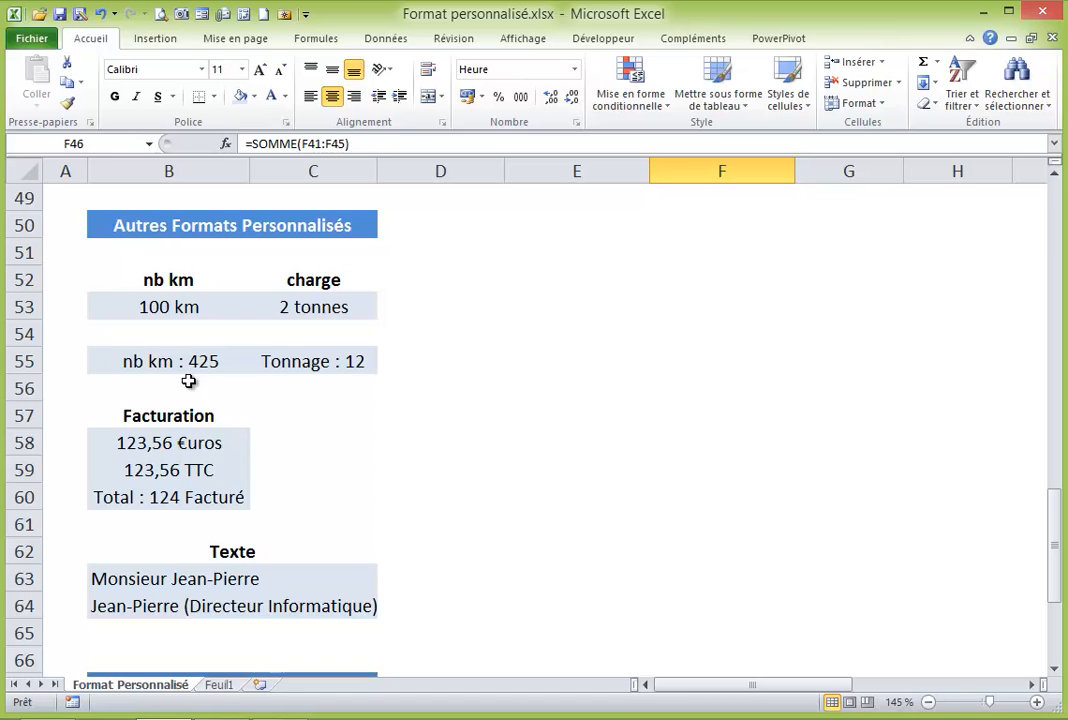
click(158, 309)
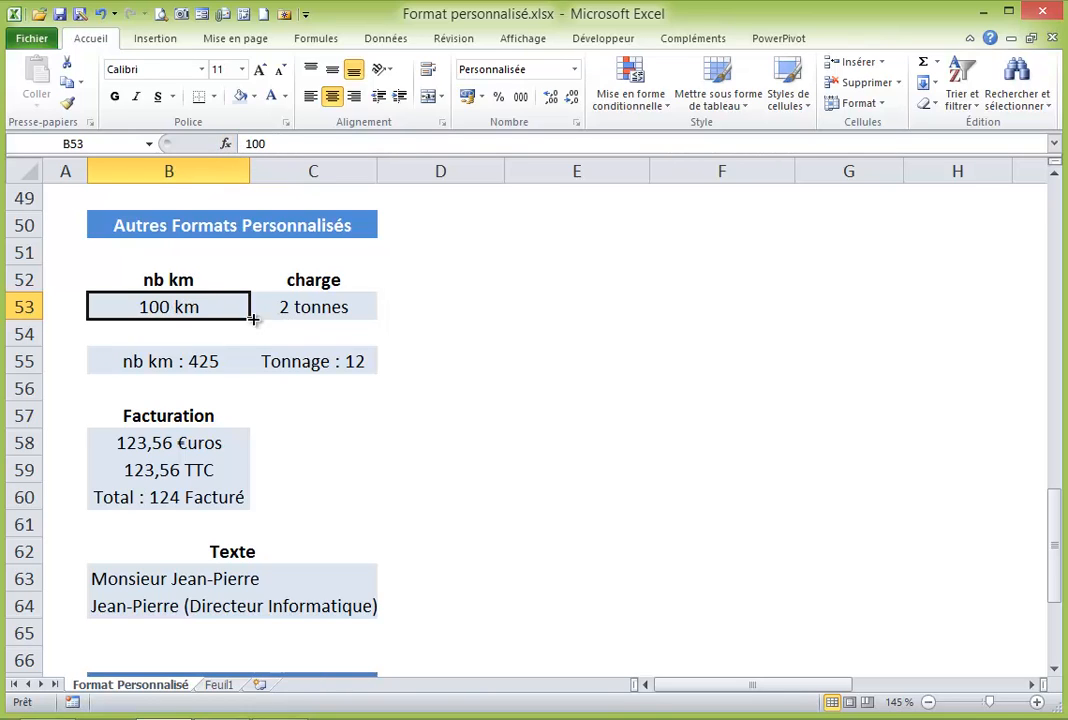
right_click(172, 307)
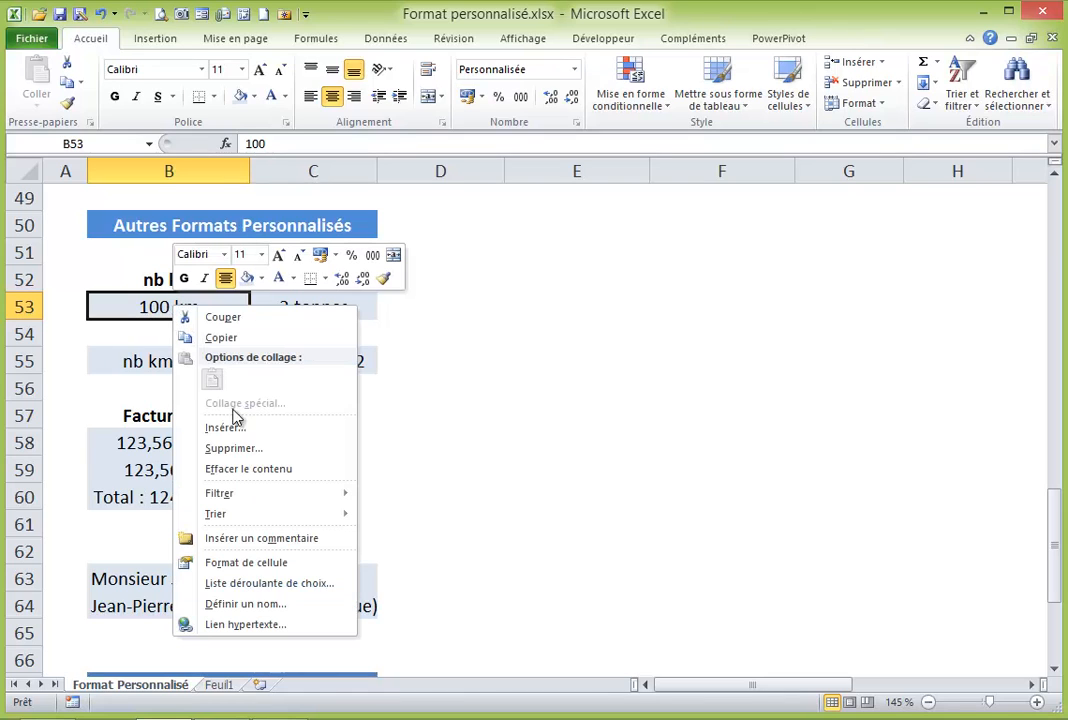
click(248, 566)
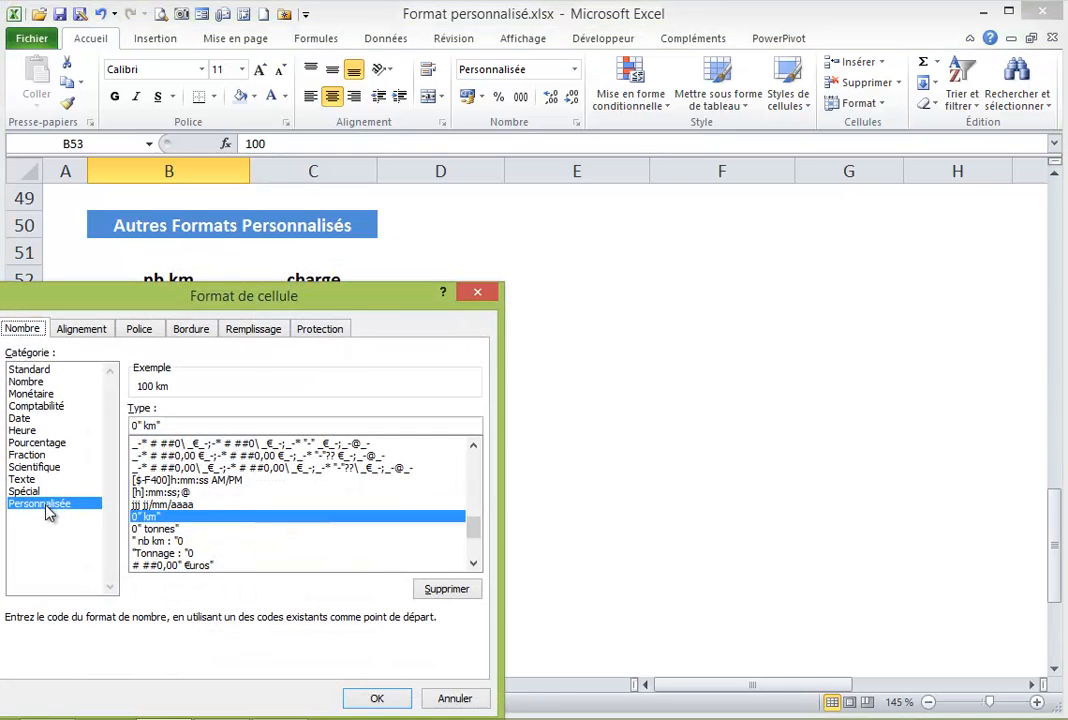
click(142, 425)
drag(325, 306, 363, 354)
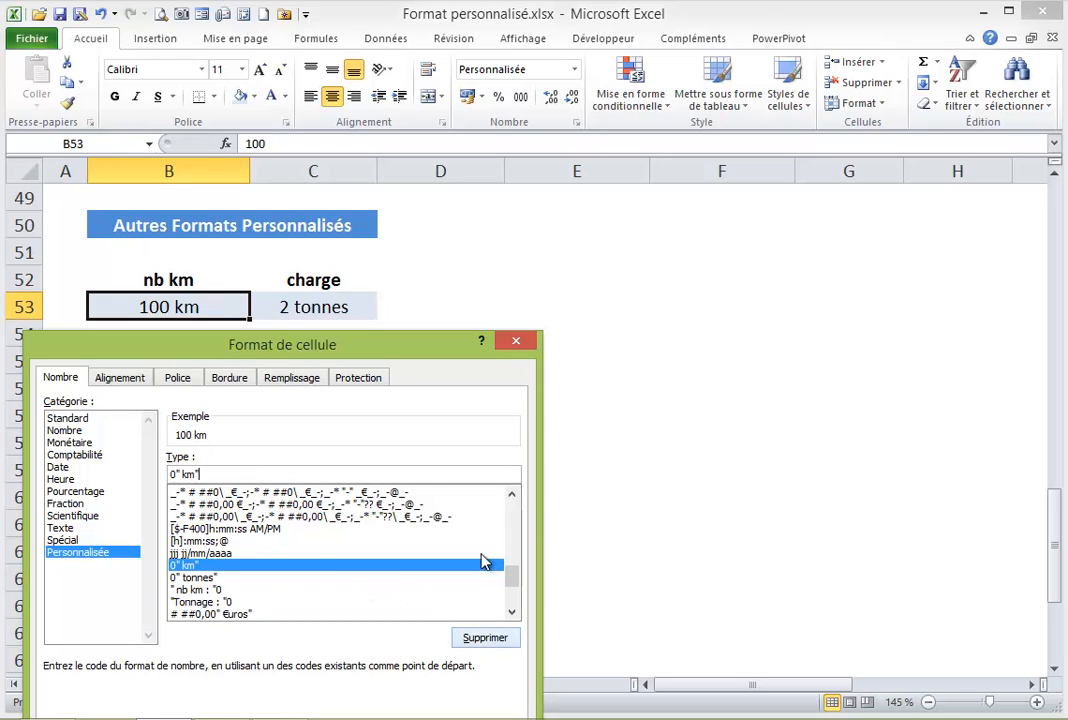
drag(443, 339, 446, 255)
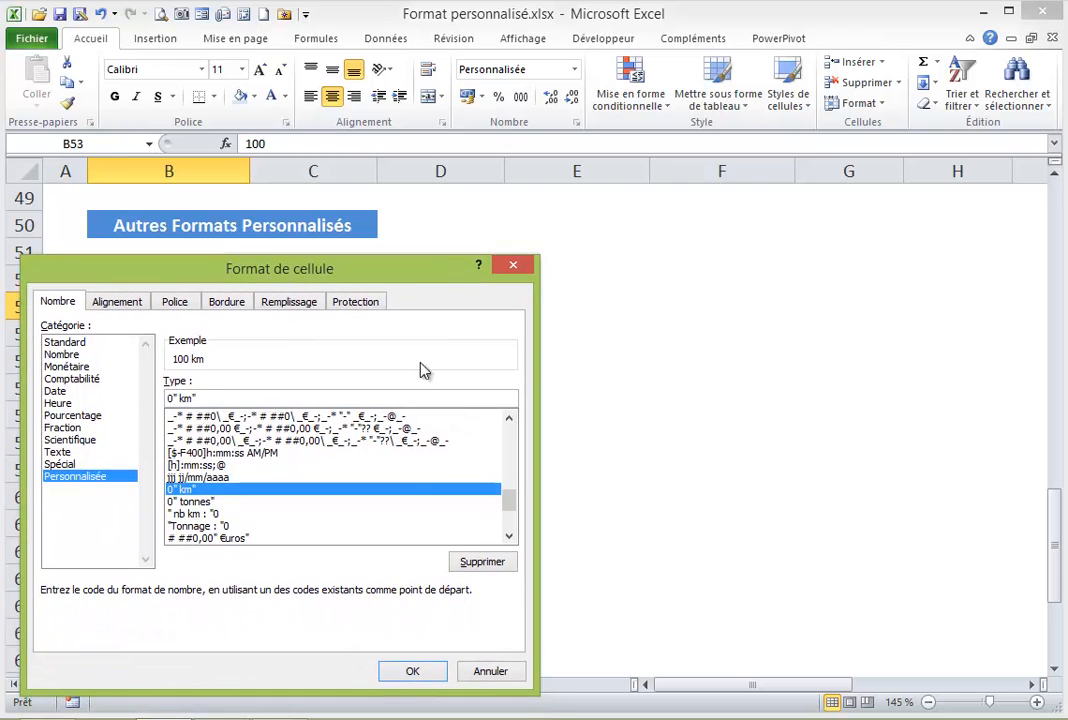
click(410, 670)
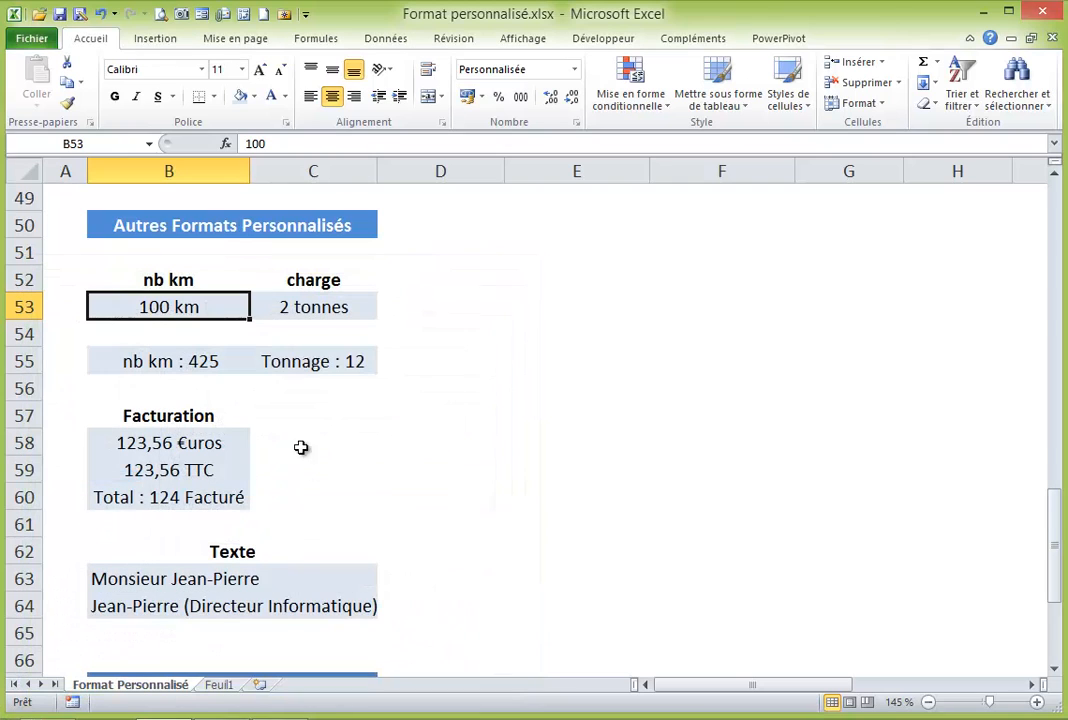
Inspect the custom number format code that adds the unit to the "charge" cell C53.
click(314, 308)
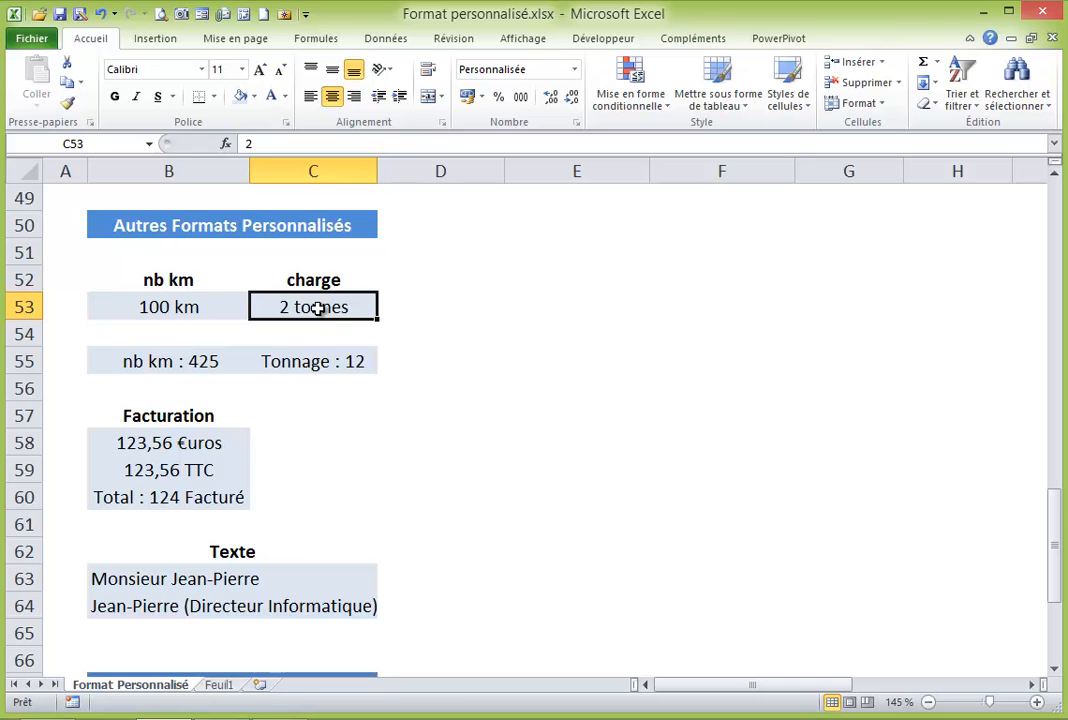
right_click(317, 308)
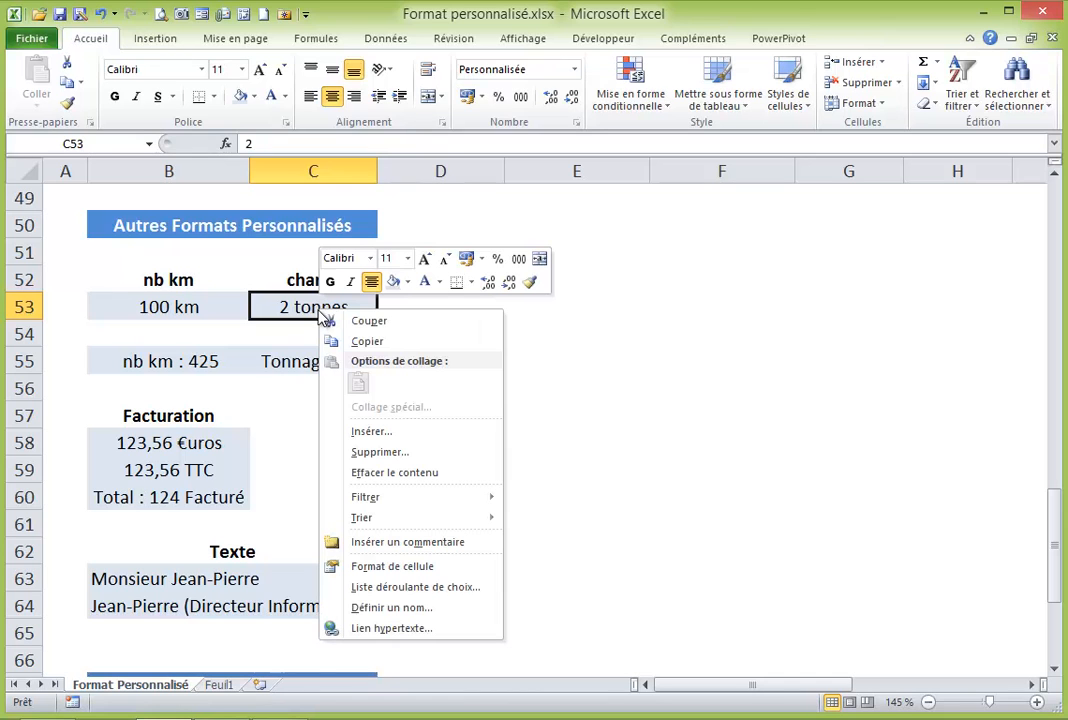
click(378, 568)
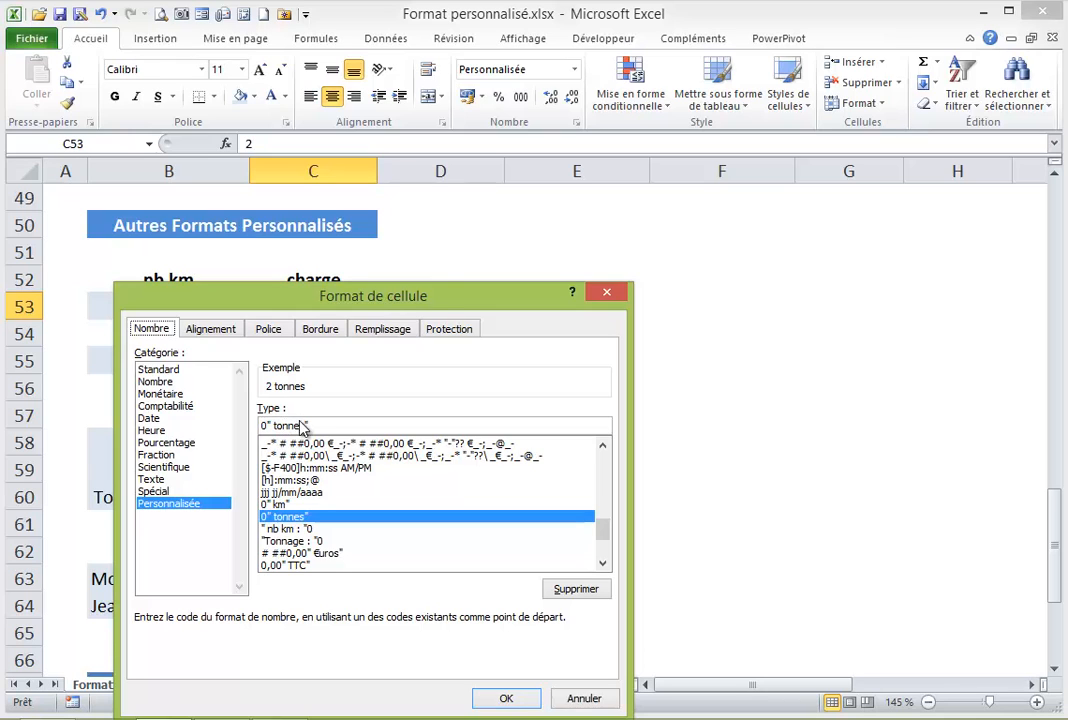
drag(447, 295, 445, 343)
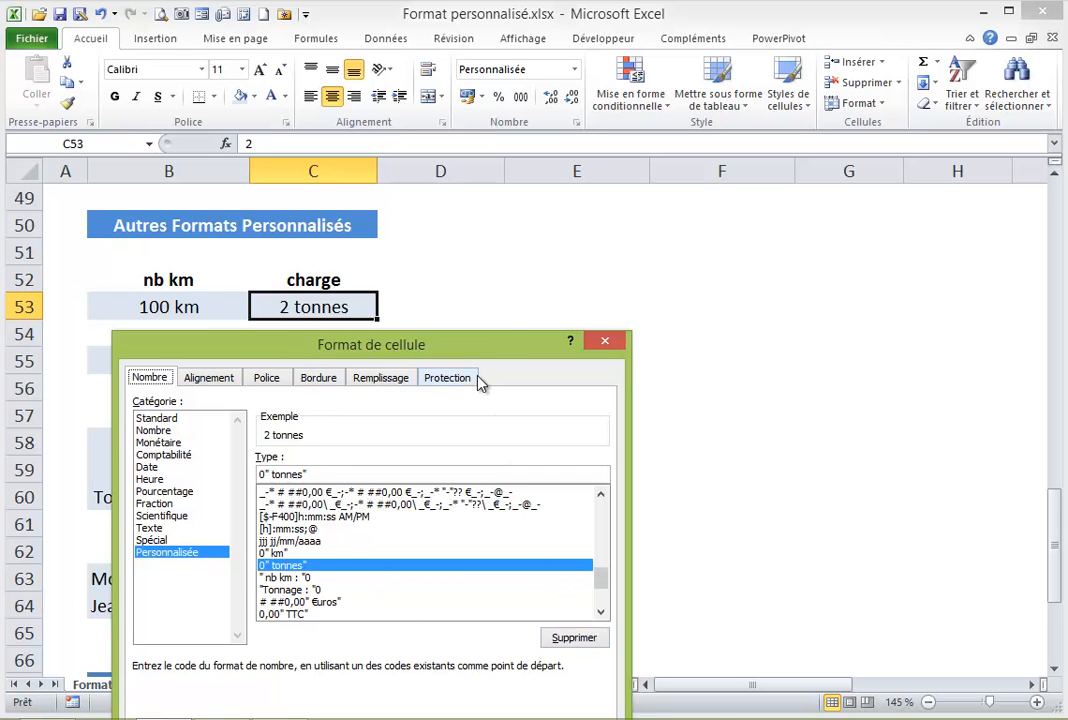
drag(501, 338, 507, 275)
click(515, 679)
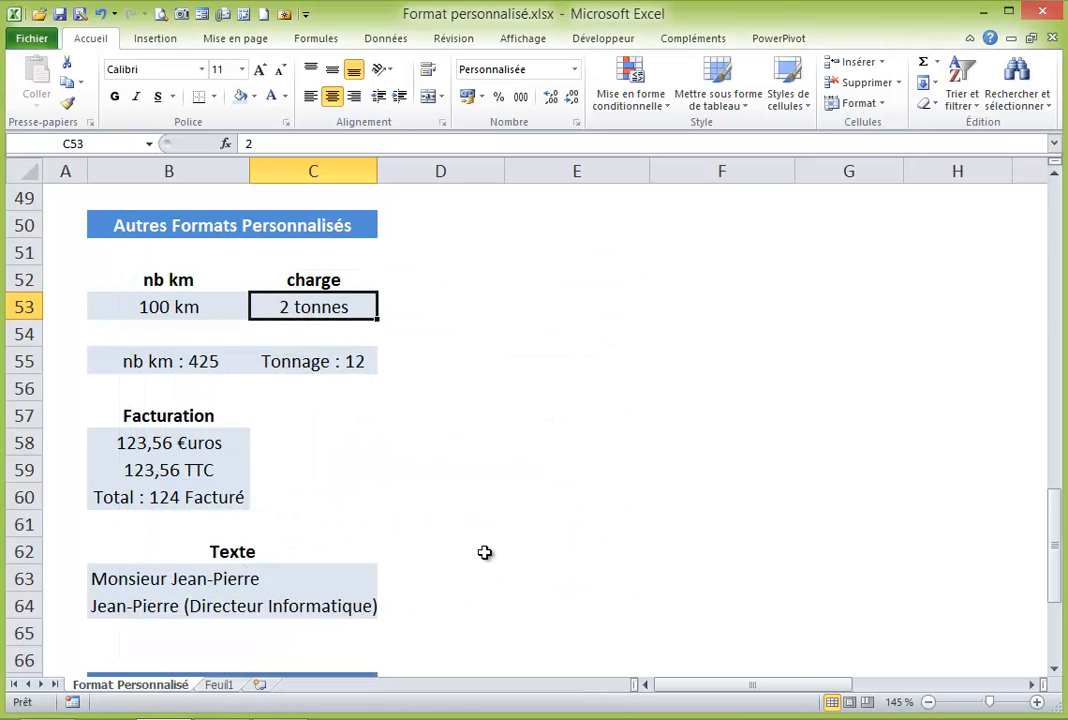
Check the underlying value of cell B55 and the custom format that puts text before its number.
click(157, 414)
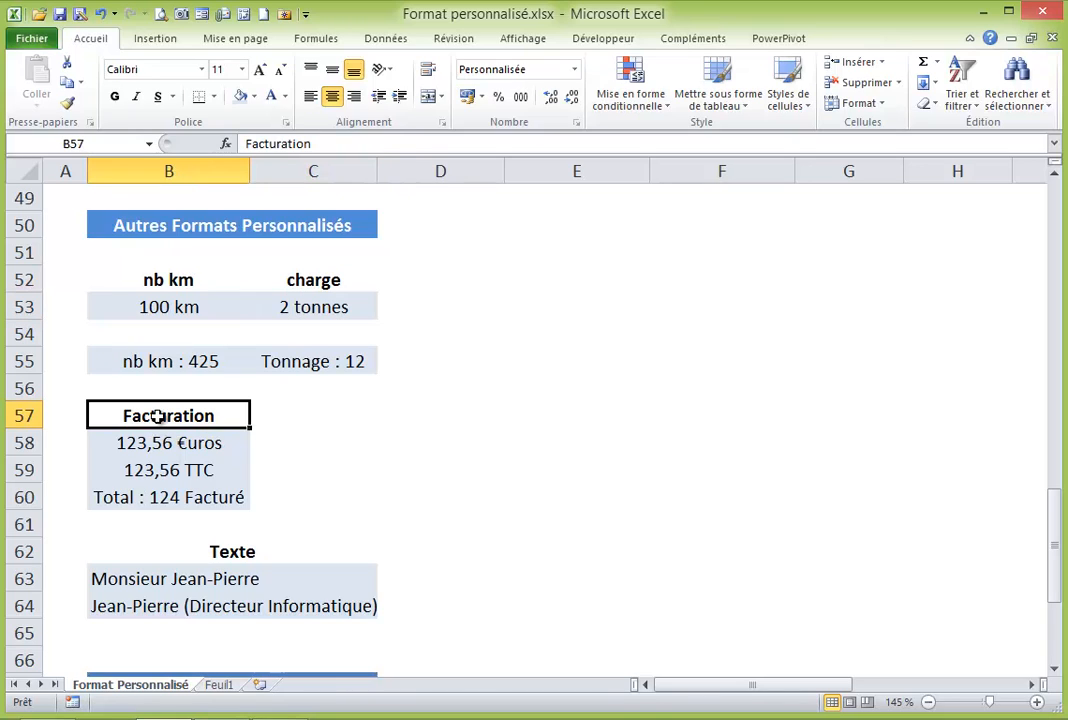
click(172, 361)
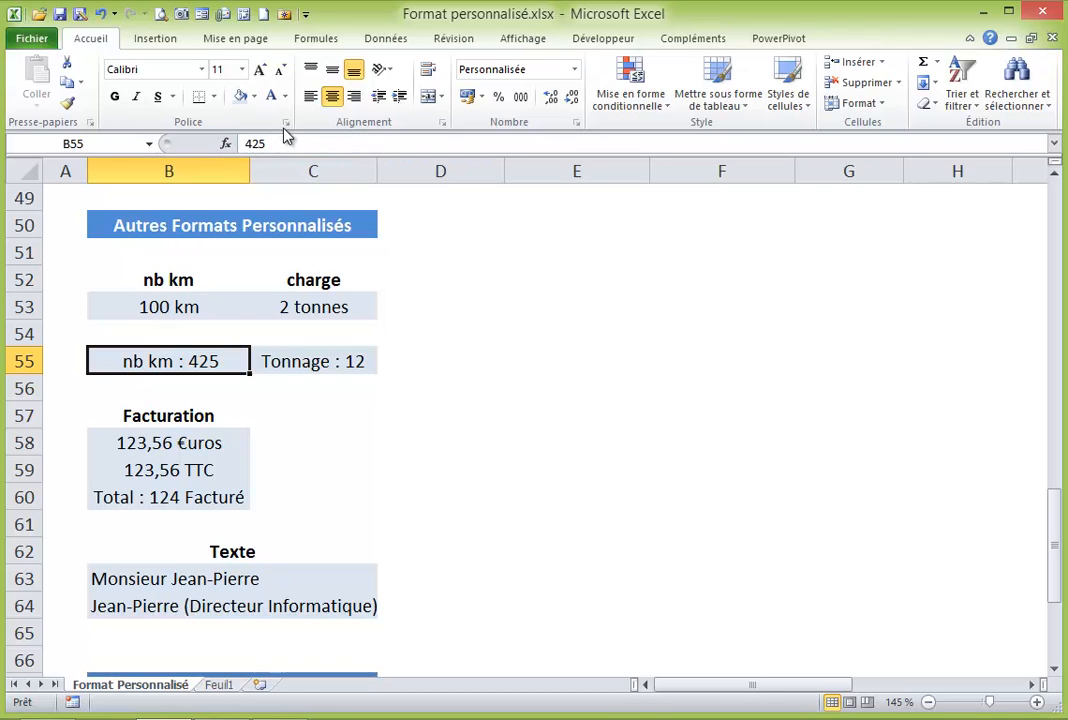
right_click(170, 361)
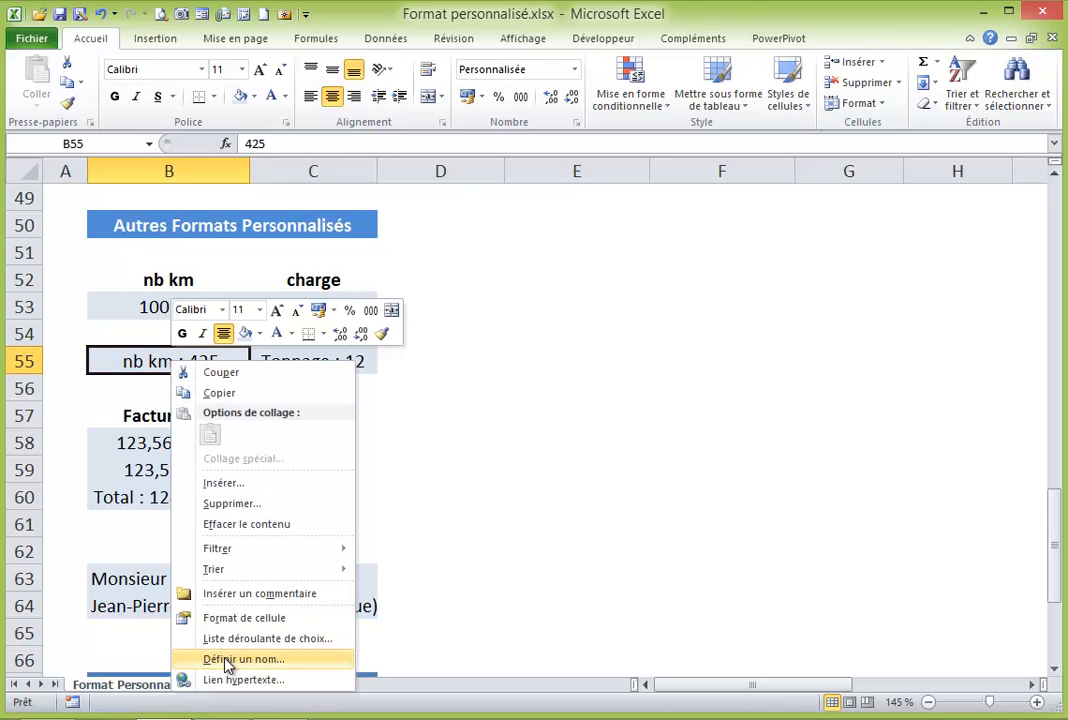
click(243, 620)
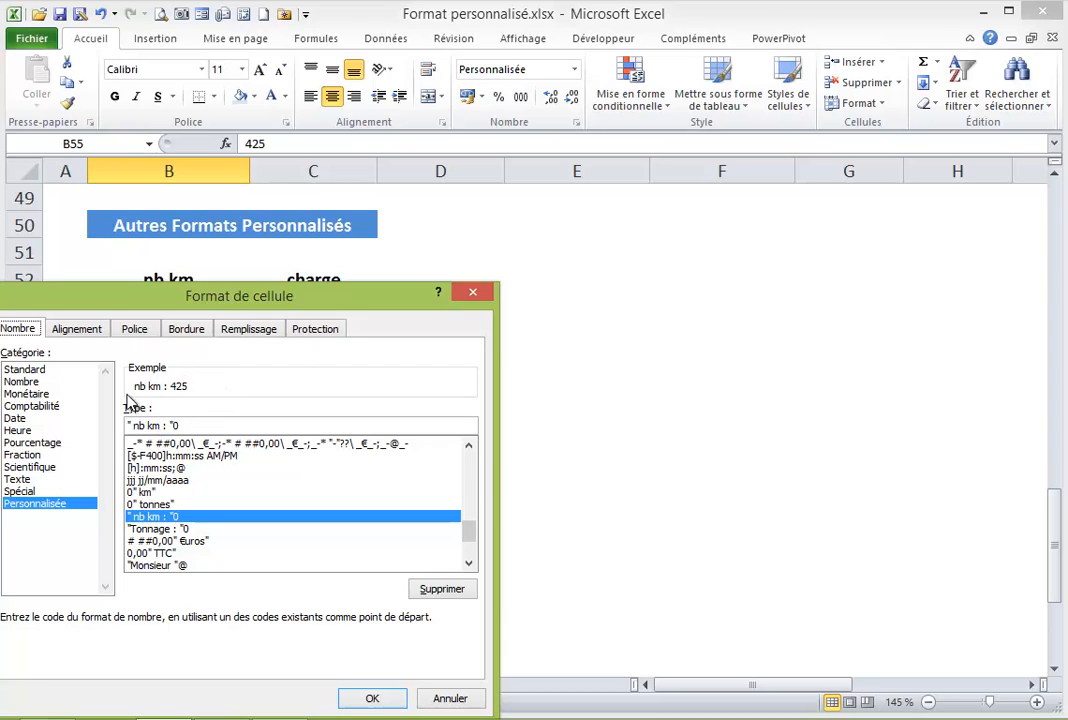
click(370, 698)
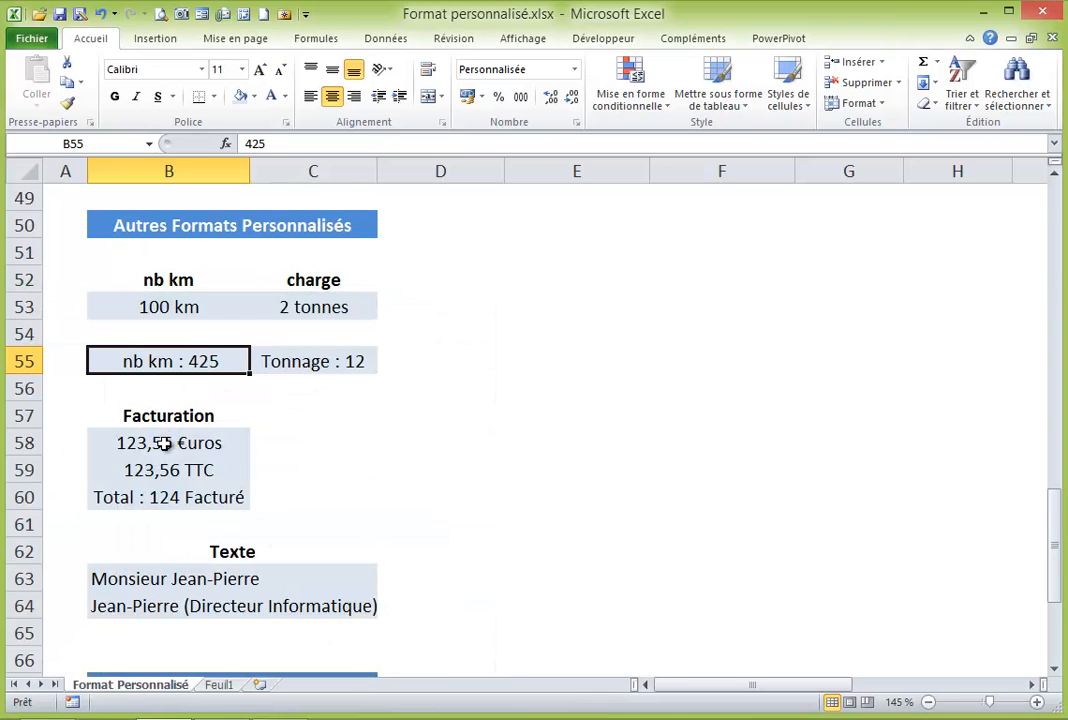
Check the underlying values of the "Facturation" cells B58 to B60 and inspect the custom format of B60.
click(163, 443)
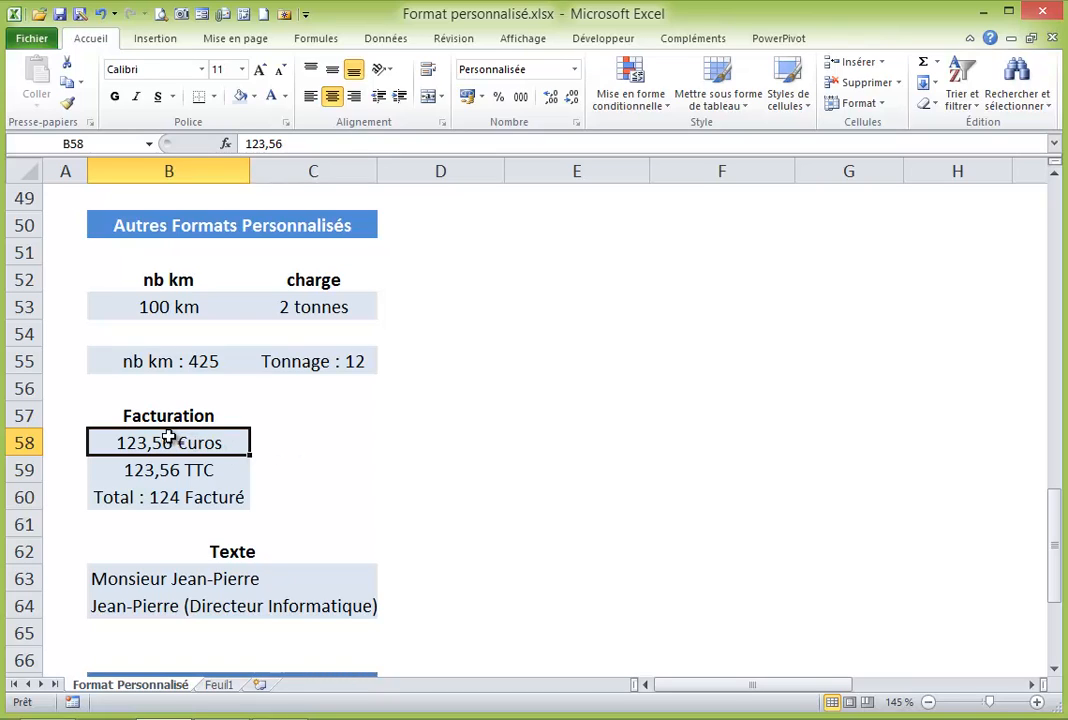
click(145, 470)
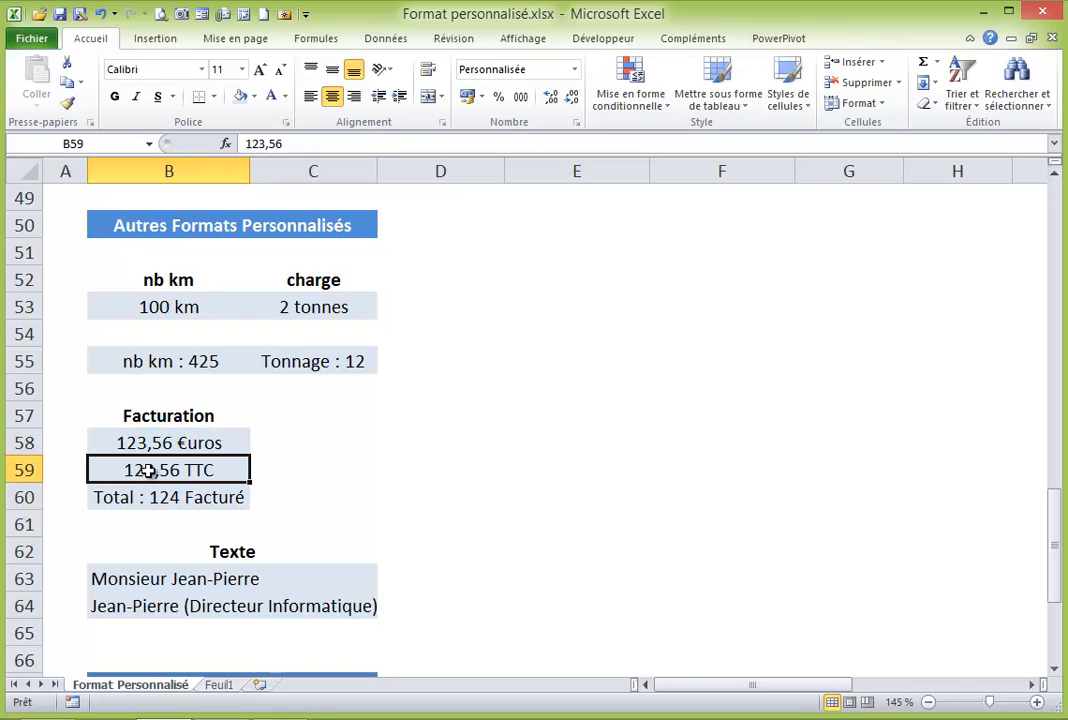
click(165, 497)
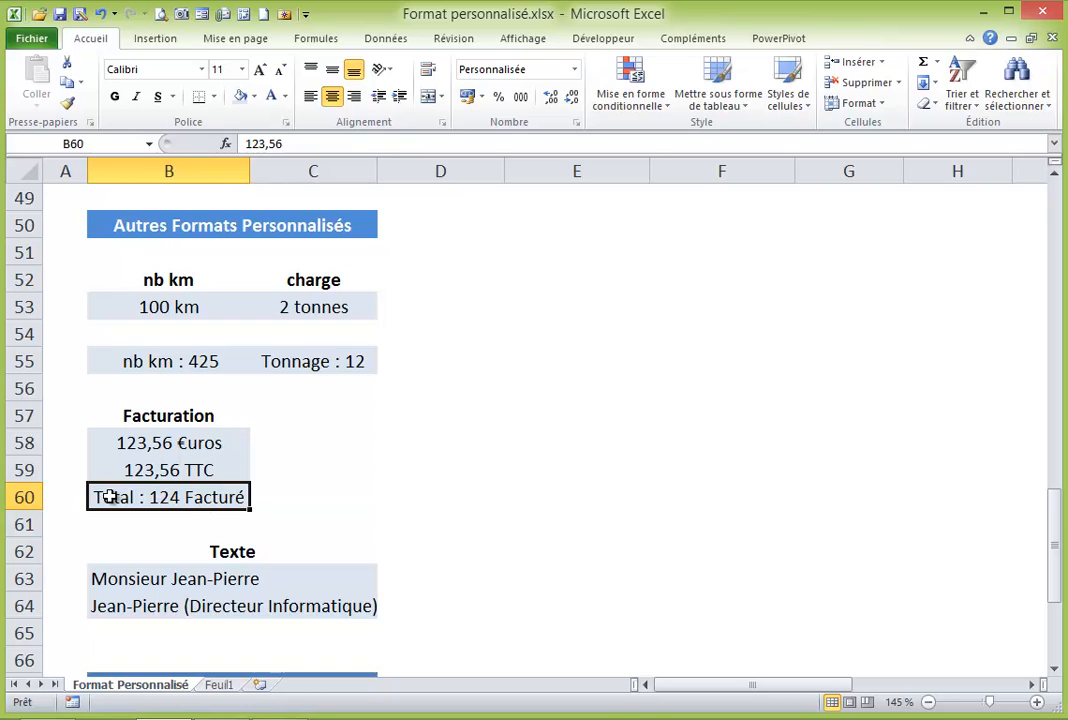
right_click(172, 498)
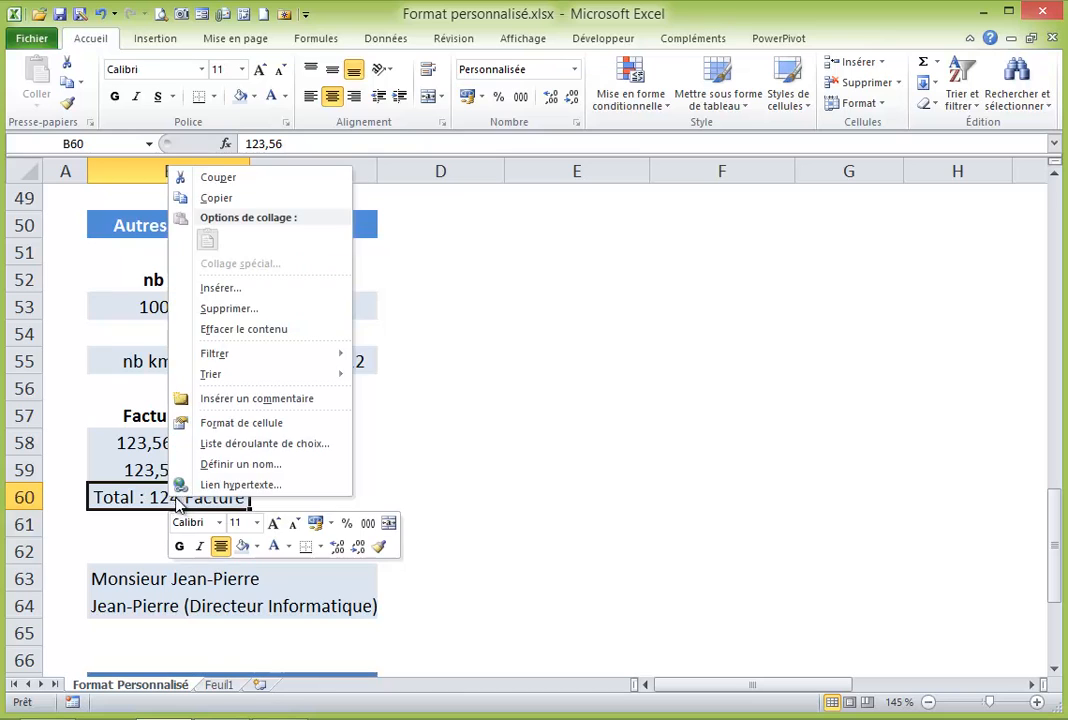
click(250, 423)
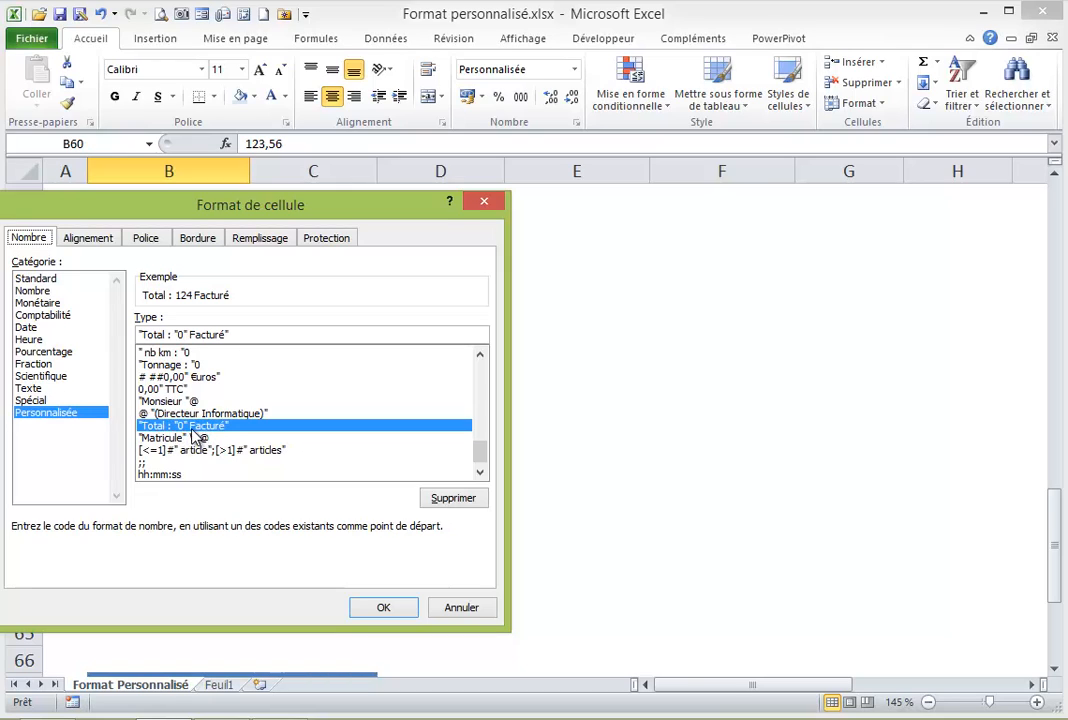
click(386, 609)
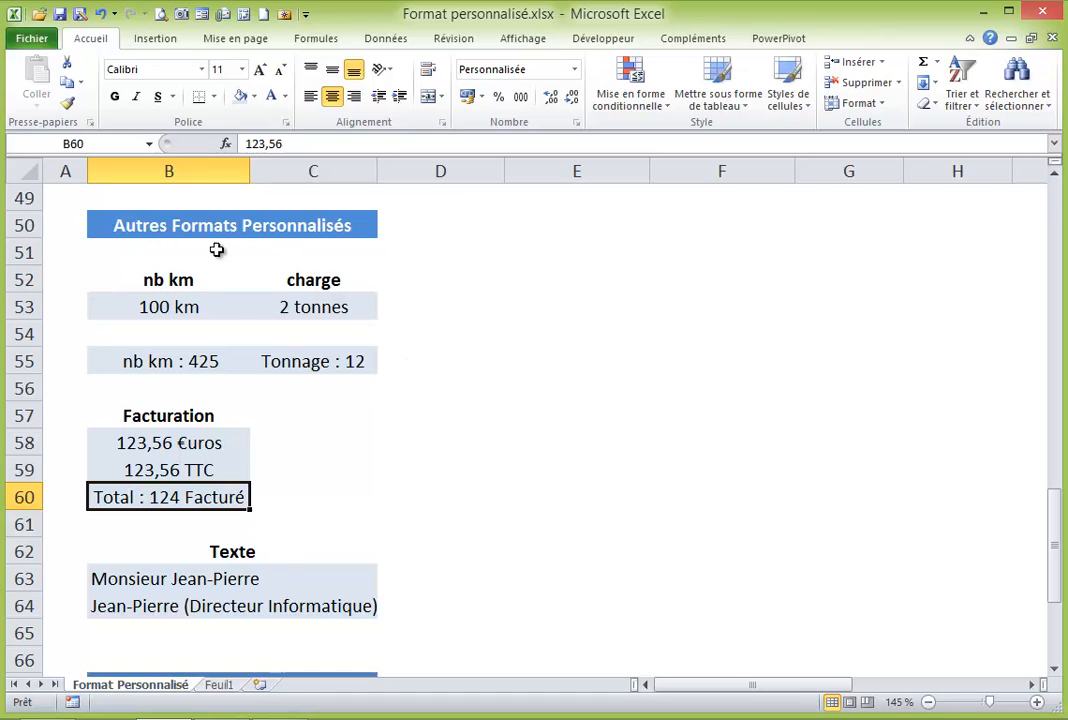
Inspect the custom format that adds a title before the name in cell B63 under "Texte".
scroll(444, 485, down, 1)
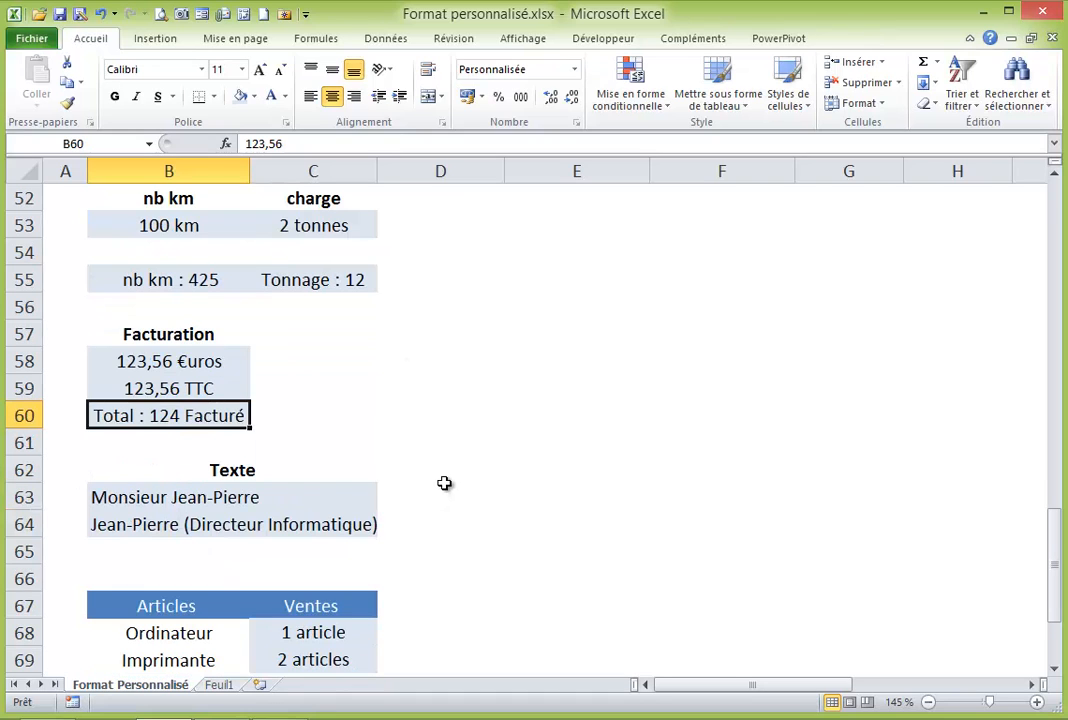
scroll(444, 483, up, 1)
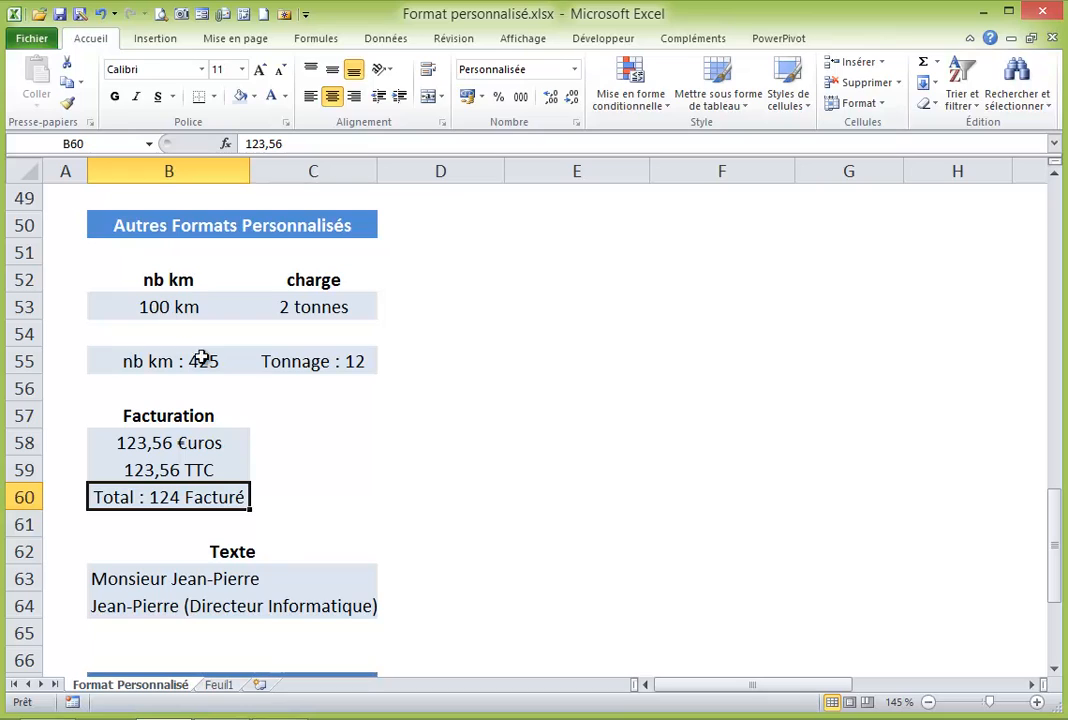
click(152, 582)
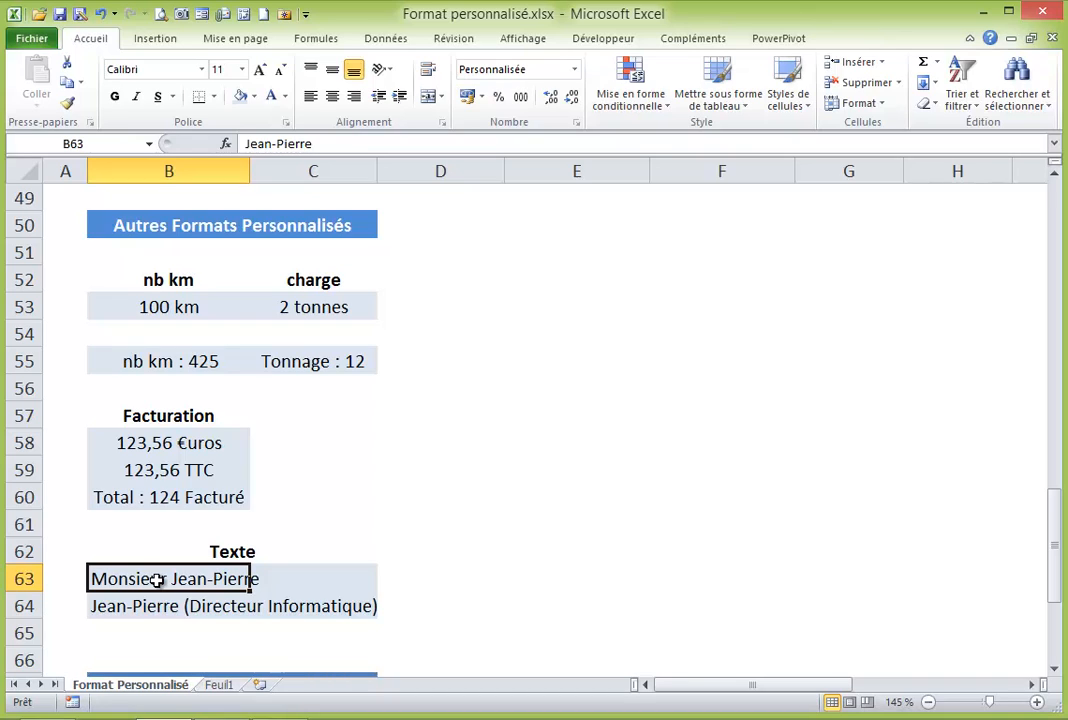
right_click(155, 579)
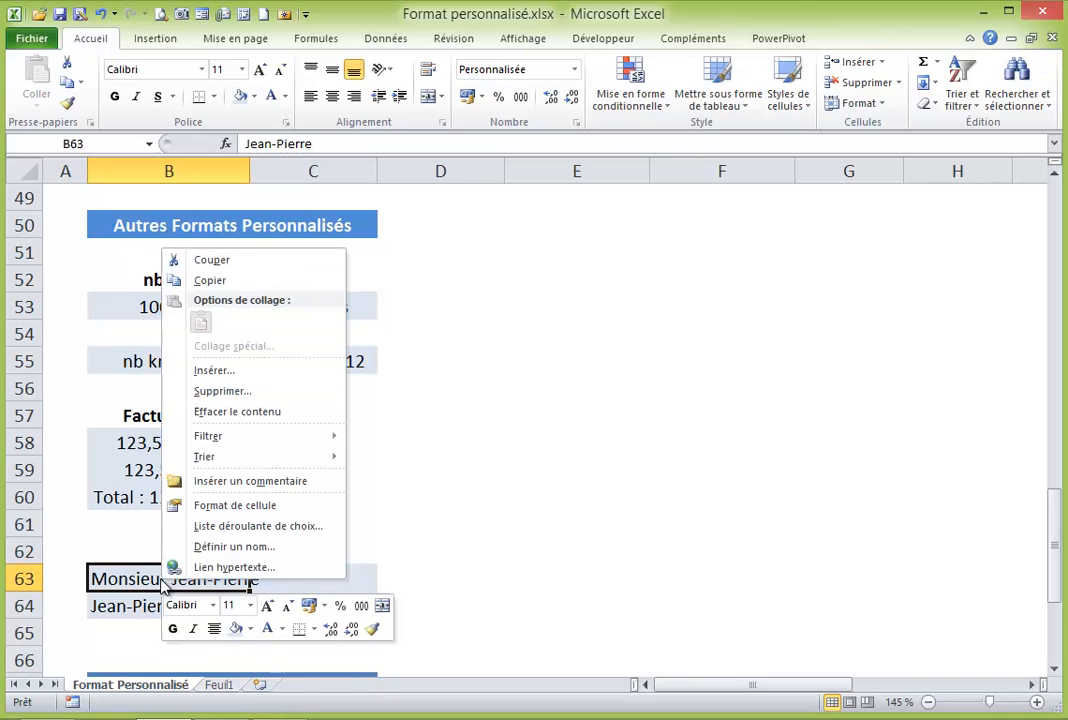
click(235, 506)
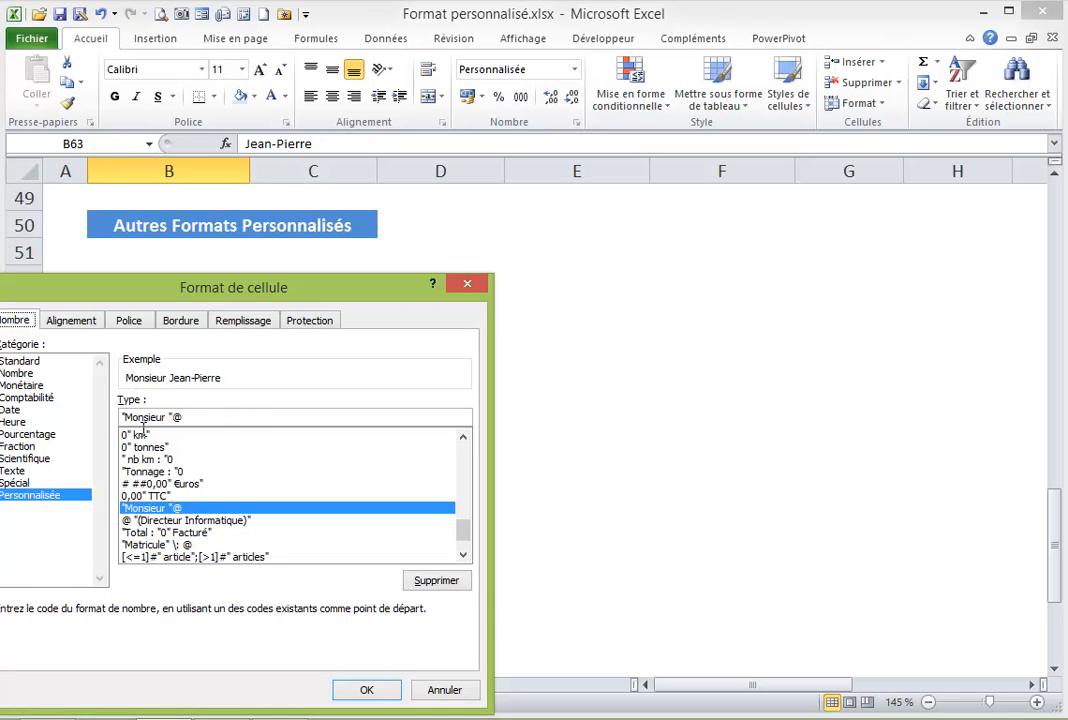
click(366, 690)
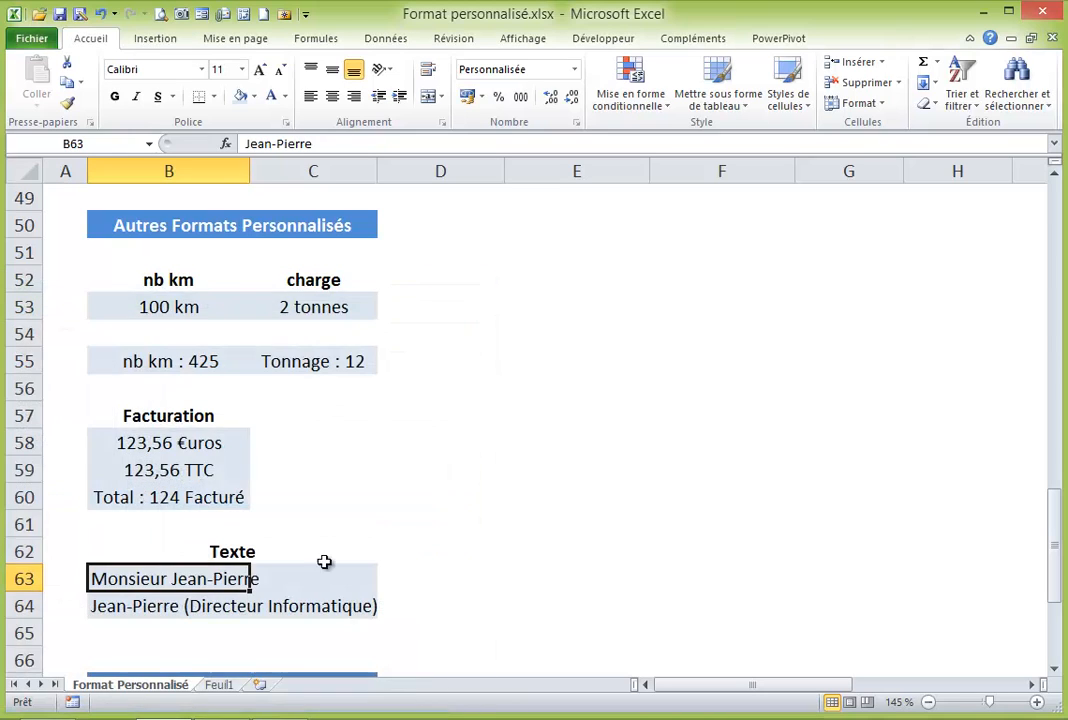
Set the "Ventes" value for "Ordinateur" in cell C68 to 3.
scroll(324, 562, down, 1)
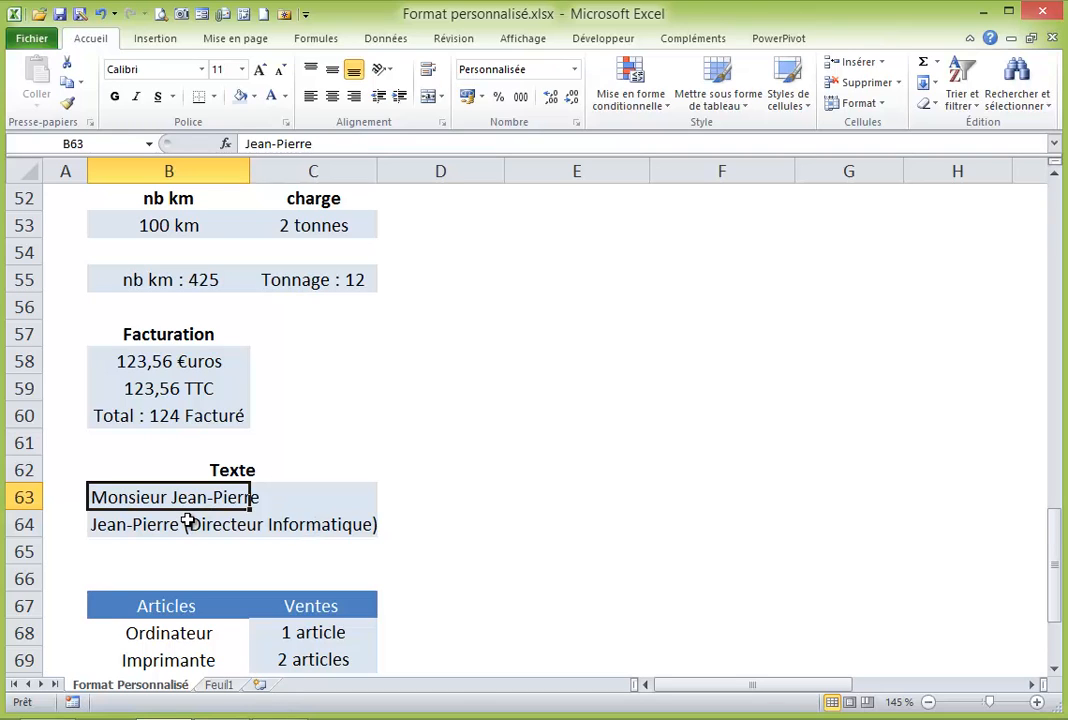
scroll(187, 521, down, 1)
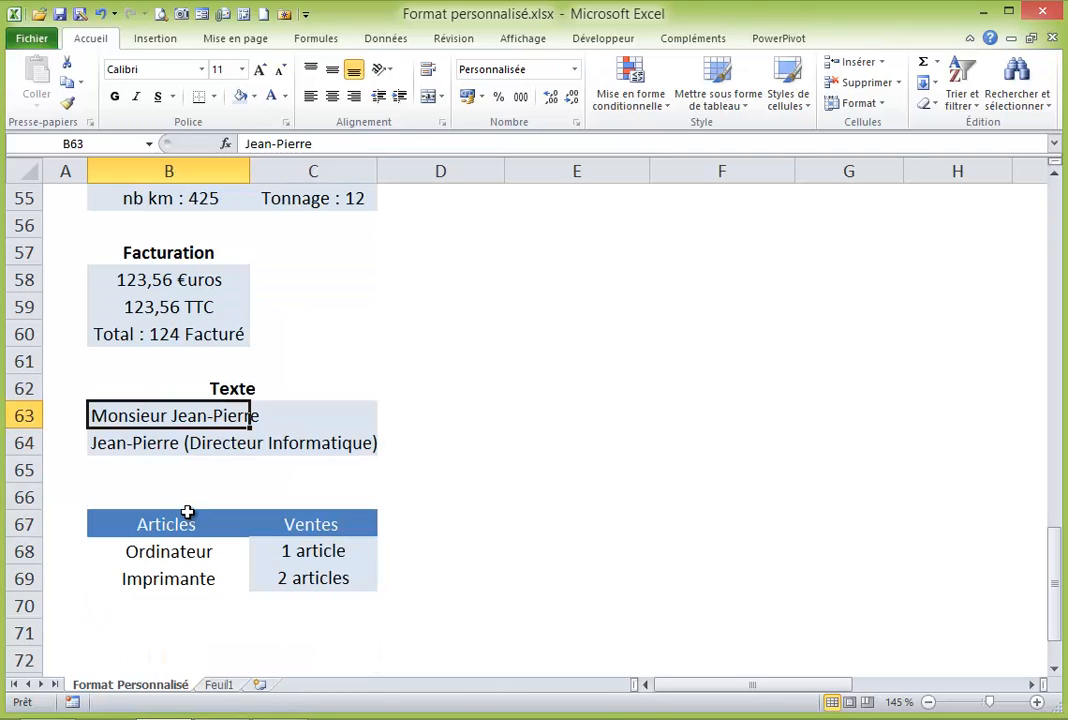
scroll(187, 513, down, 1)
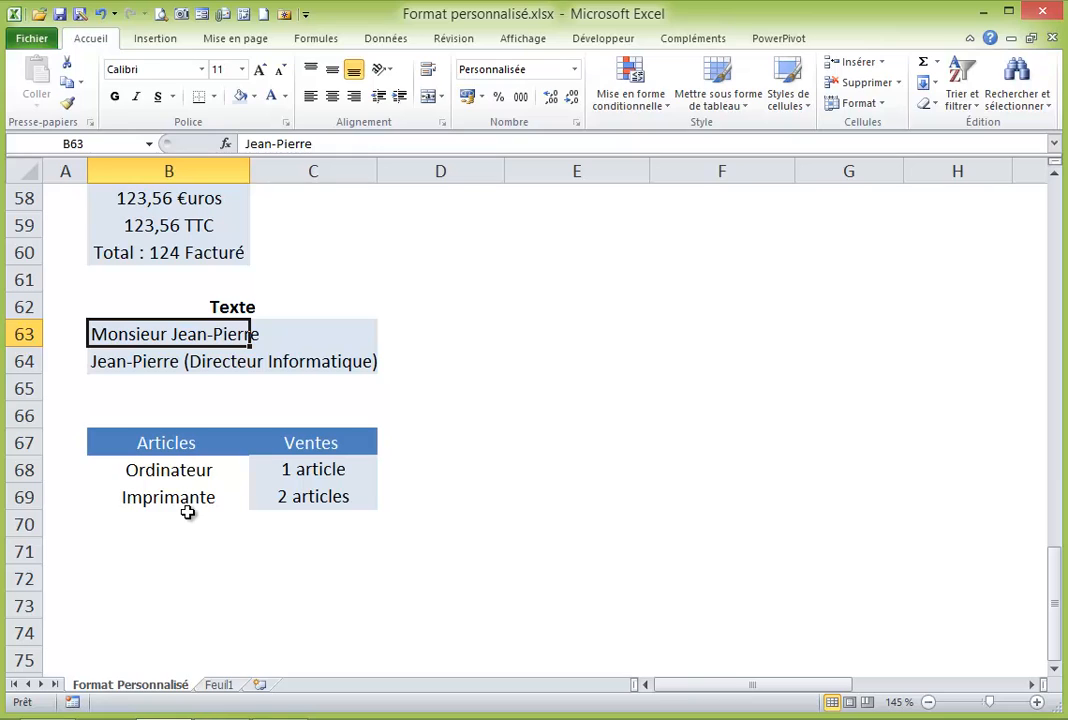
click(311, 471)
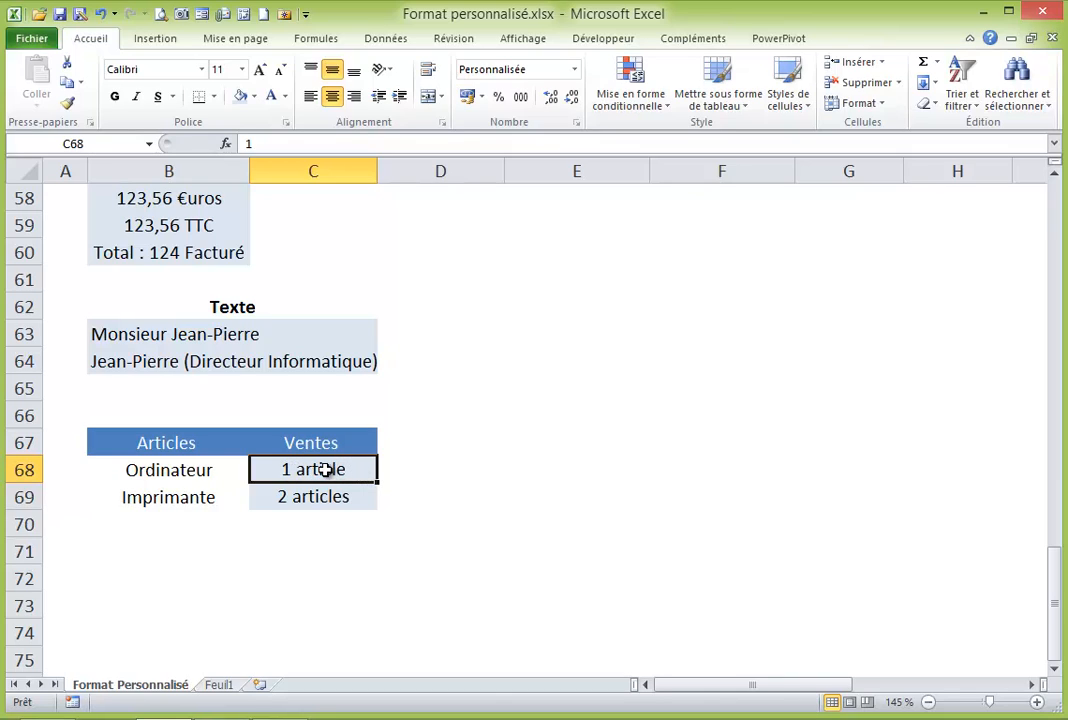
text(3)
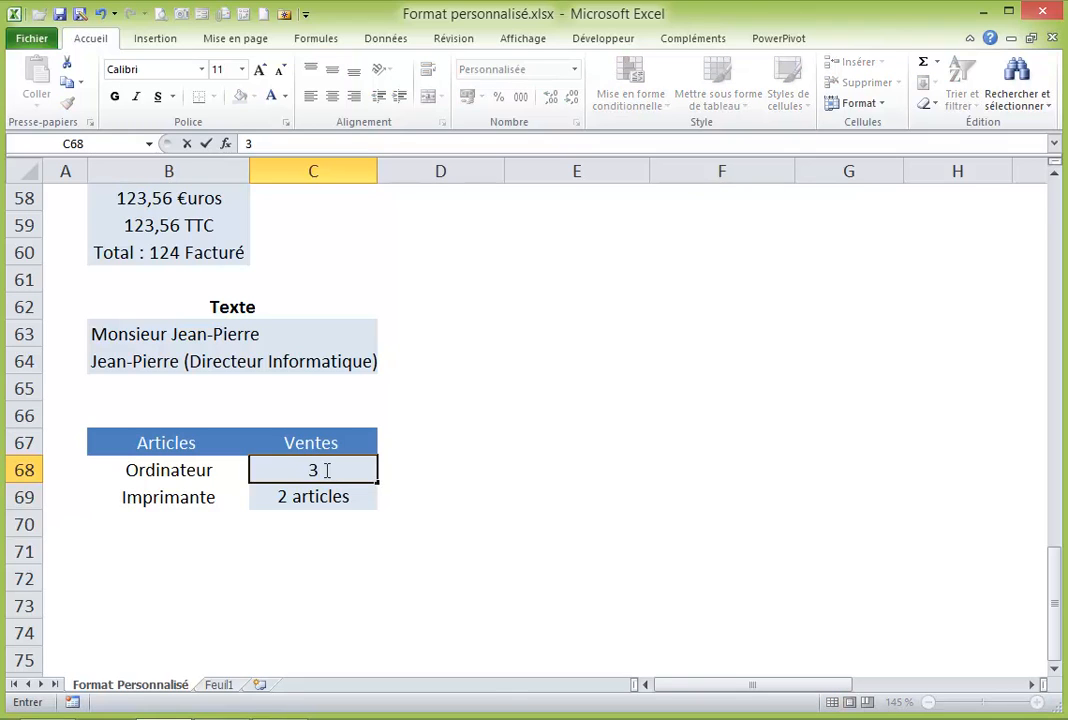
key(Return)
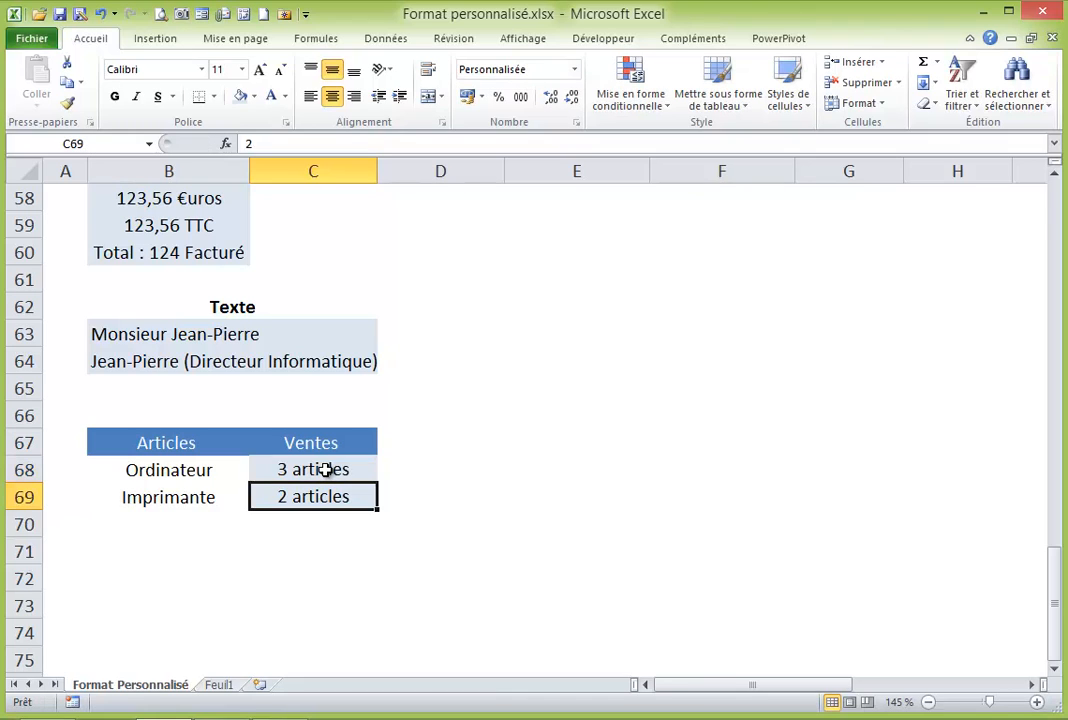
Set the "Ventes" value for "Imprimante" in cell C69 to 1.
click(325, 470)
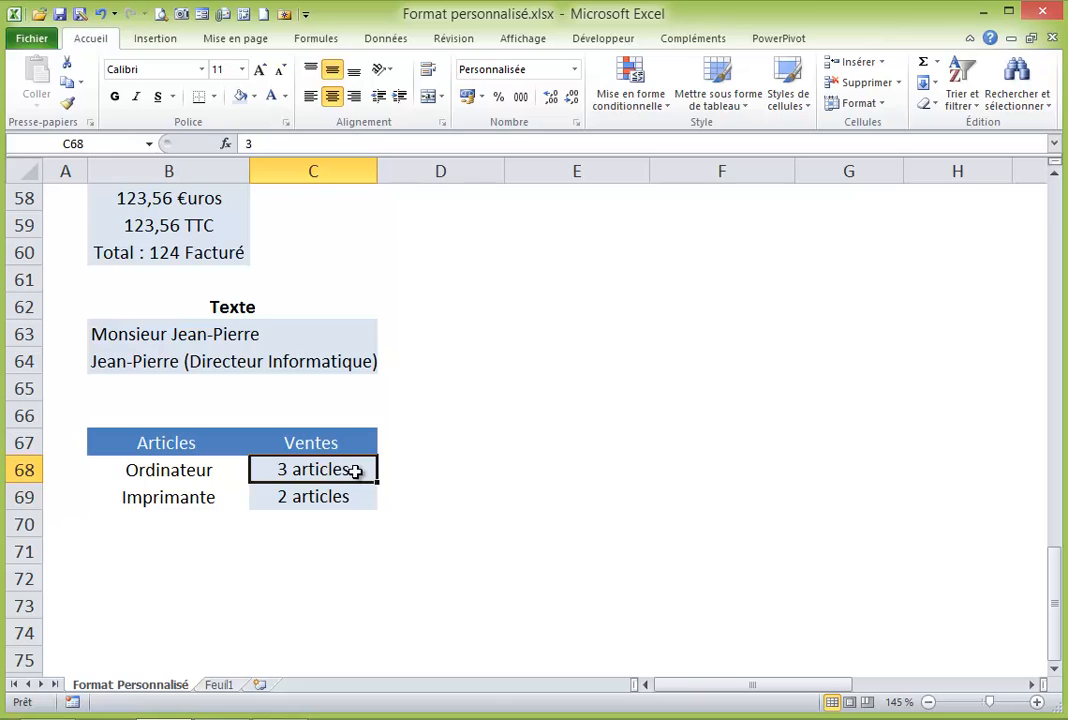
click(303, 497)
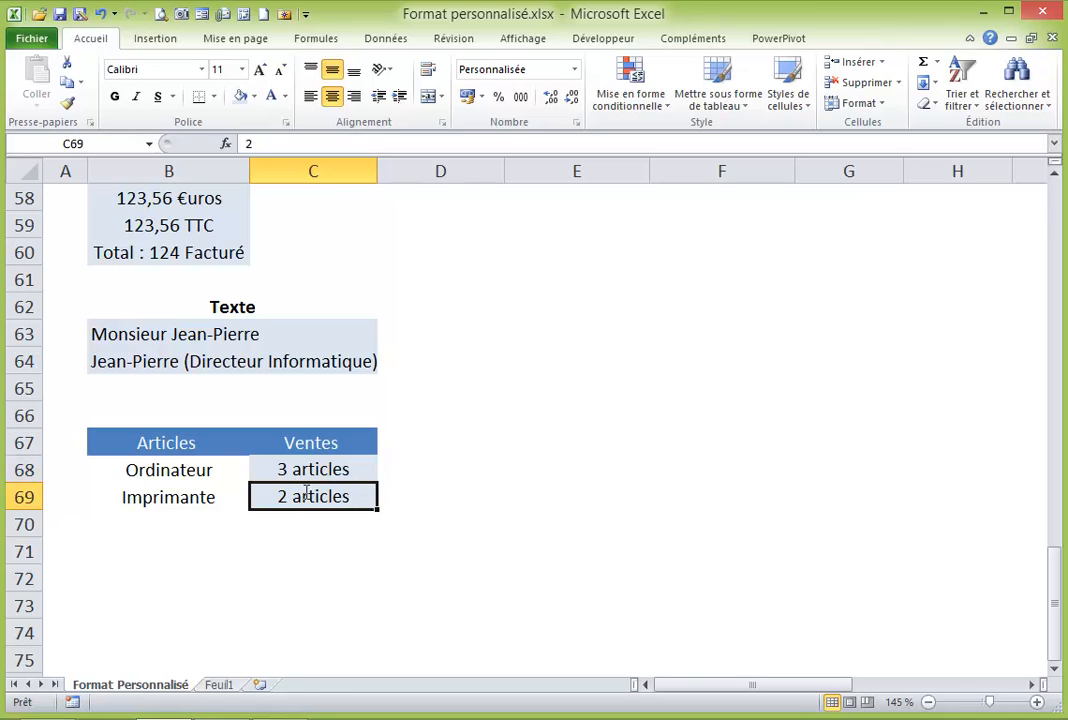
text(1)
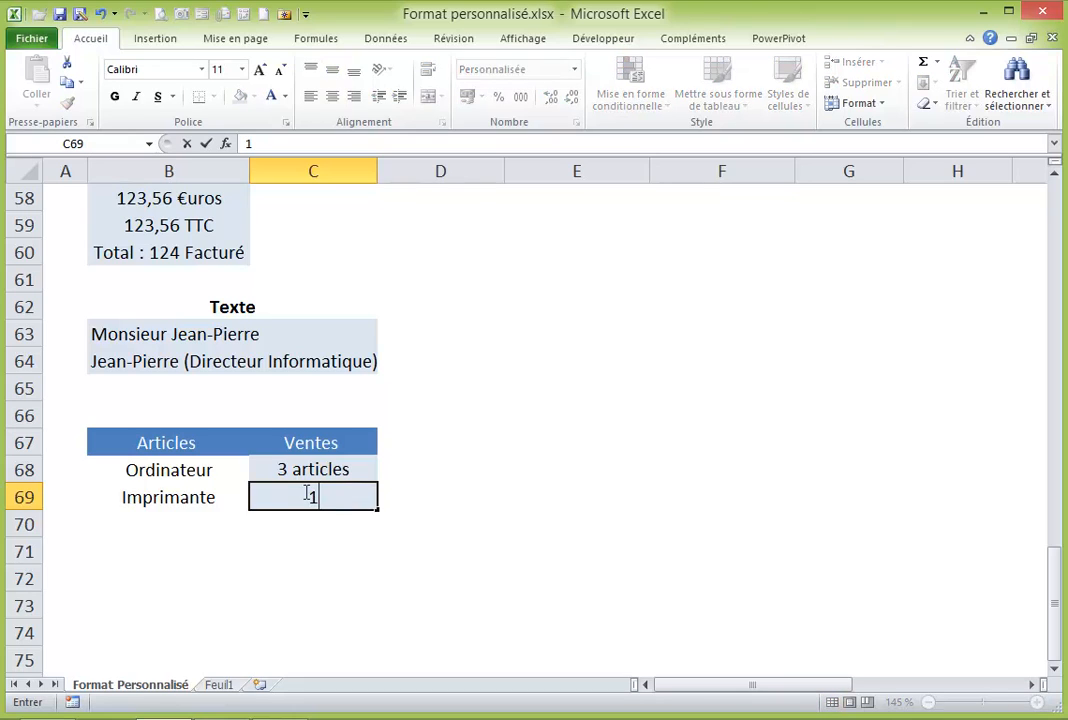
key(Return)
click(302, 494)
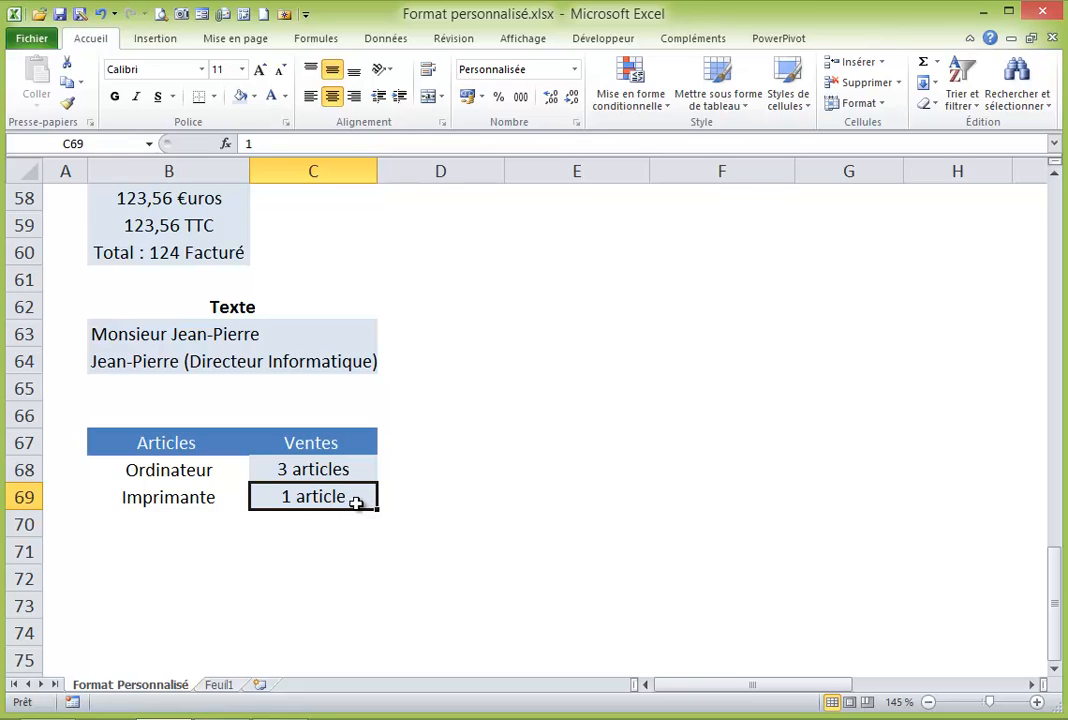
Inspect the conditional custom format of cell C68 that switches between the singular and plural article labels.
click(301, 470)
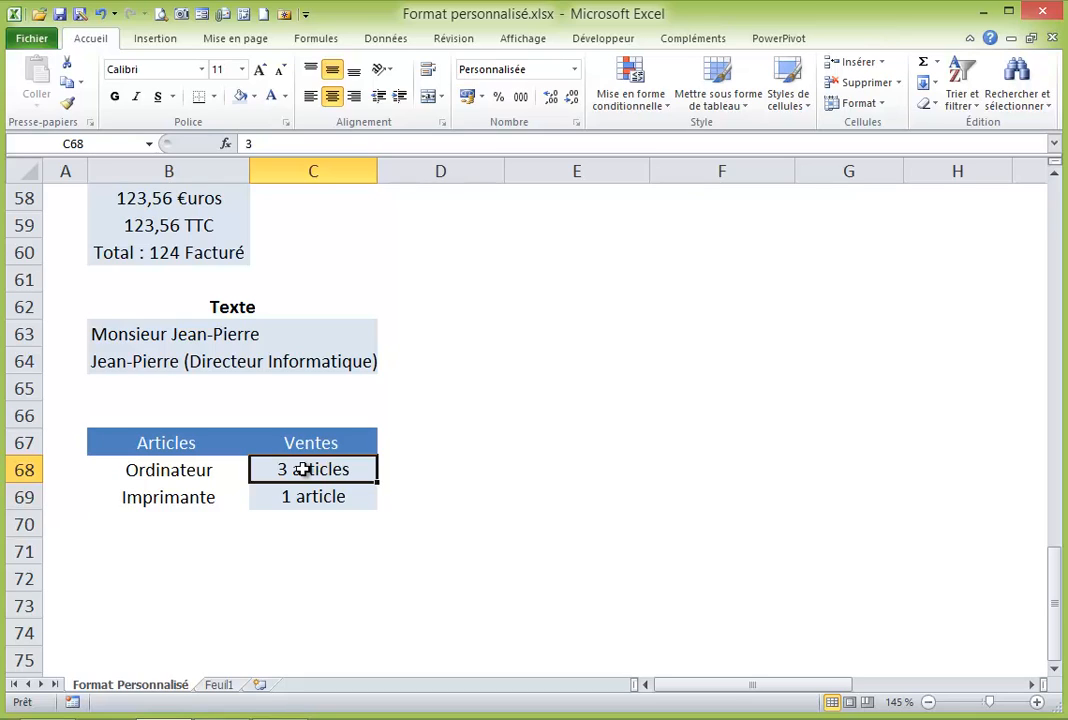
right_click(305, 476)
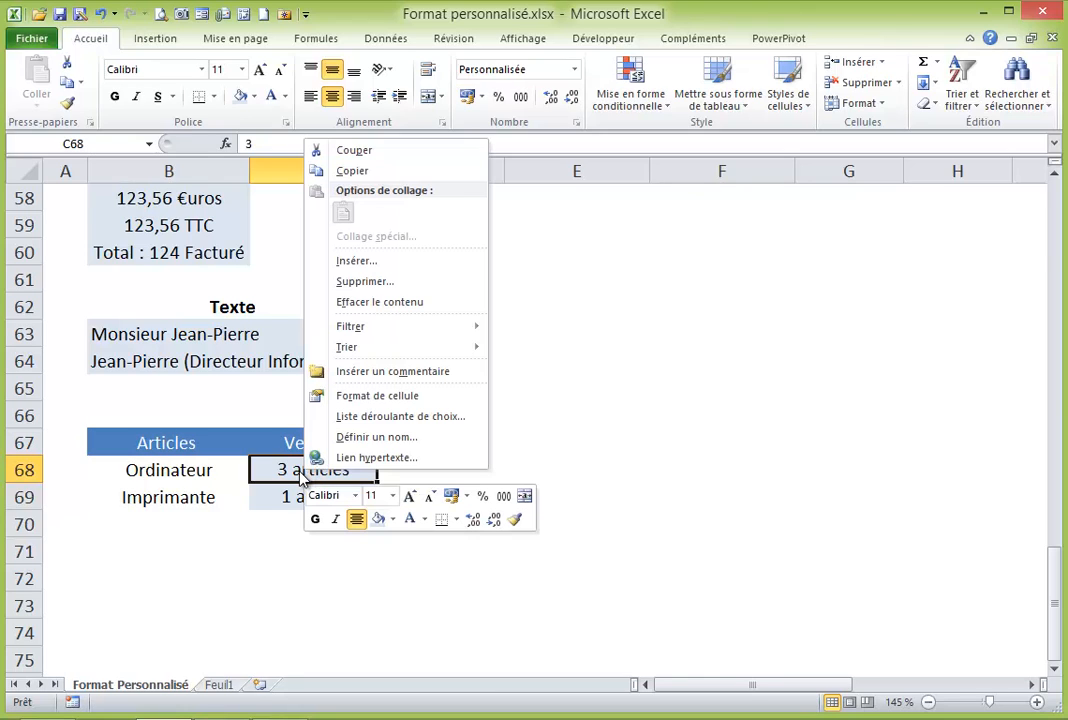
click(376, 396)
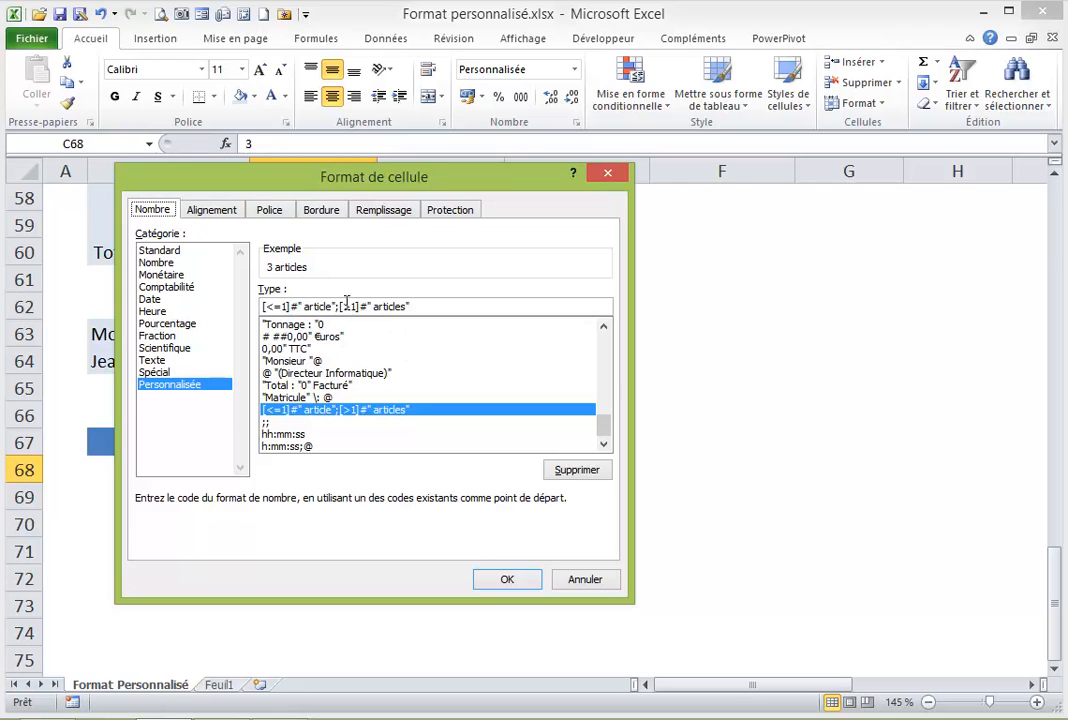
click(508, 580)
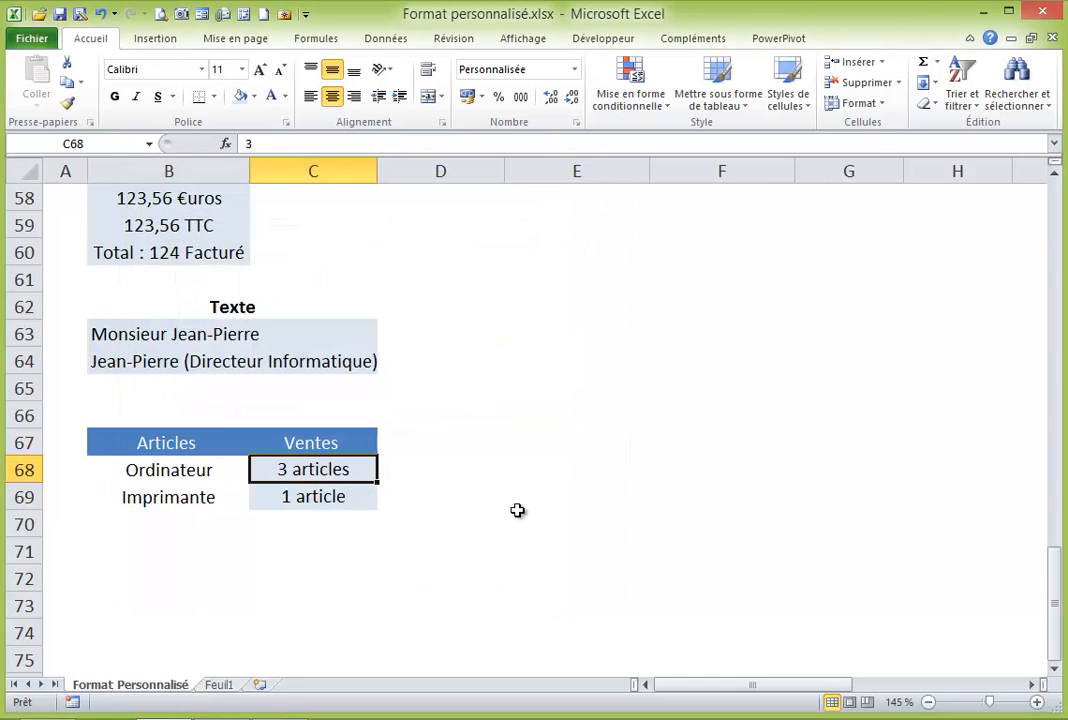
click(339, 492)
click(320, 468)
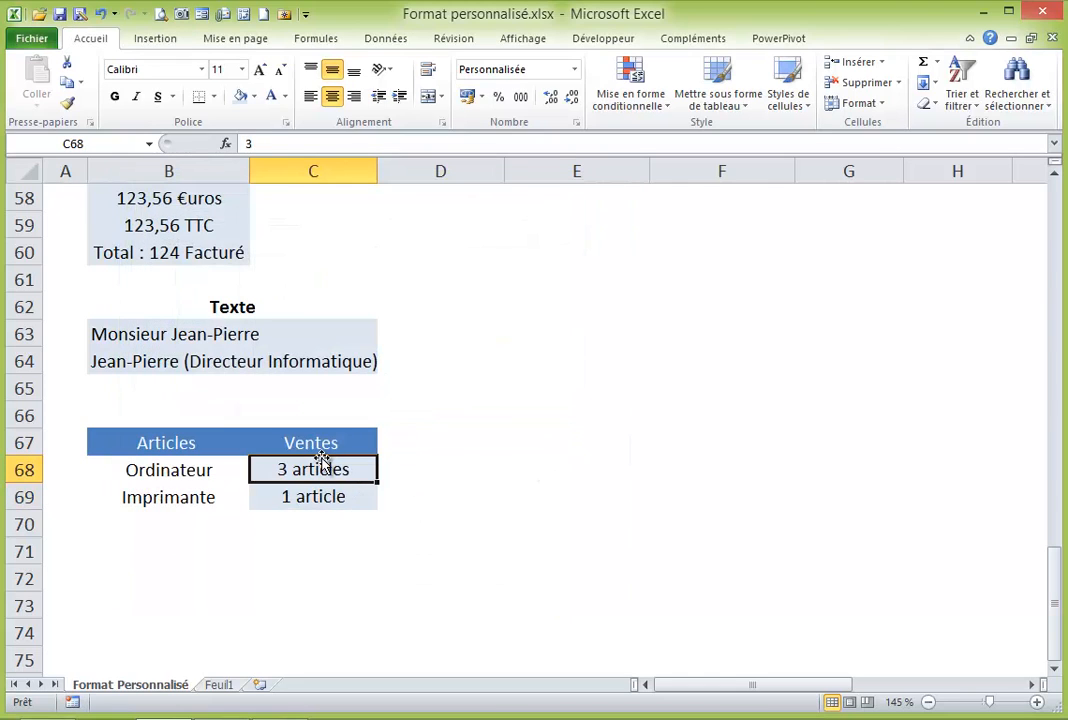